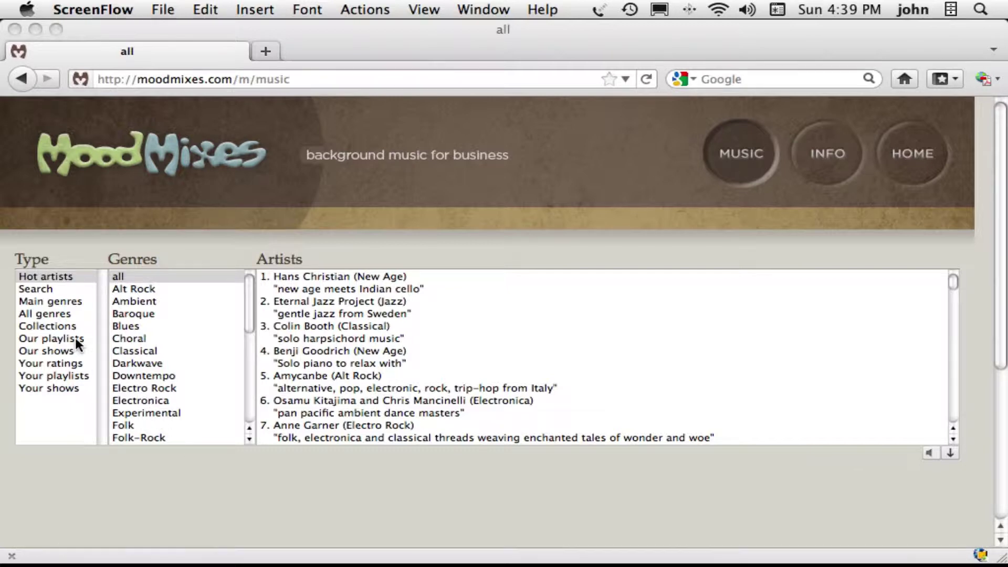
Open the Classy Classical playlist from the site's own playlists and choose to copy it at the end of its song list.
{"action": "left_click", "coordinate": [76, 340]}
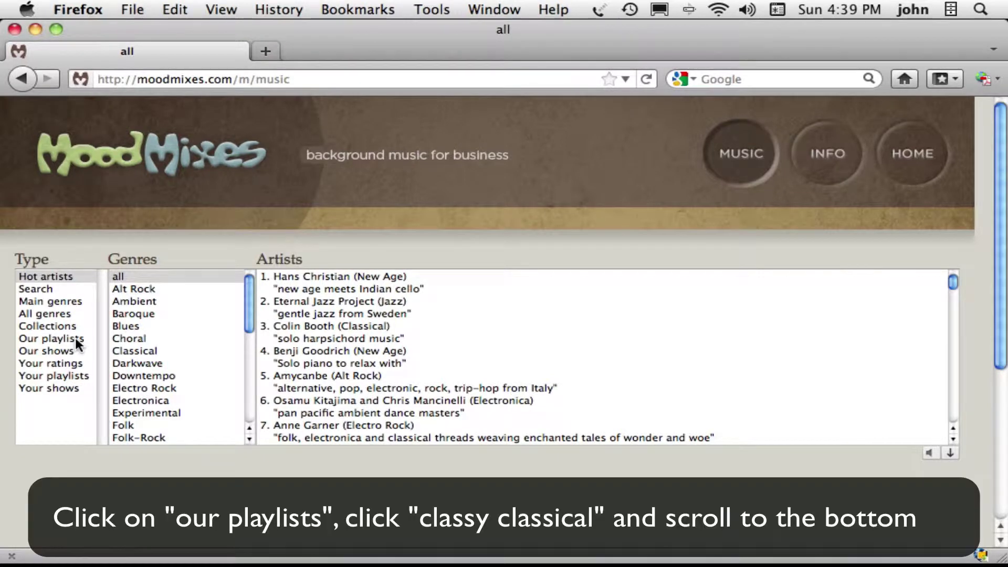
{"action": "left_click", "coordinate": [76, 339]}
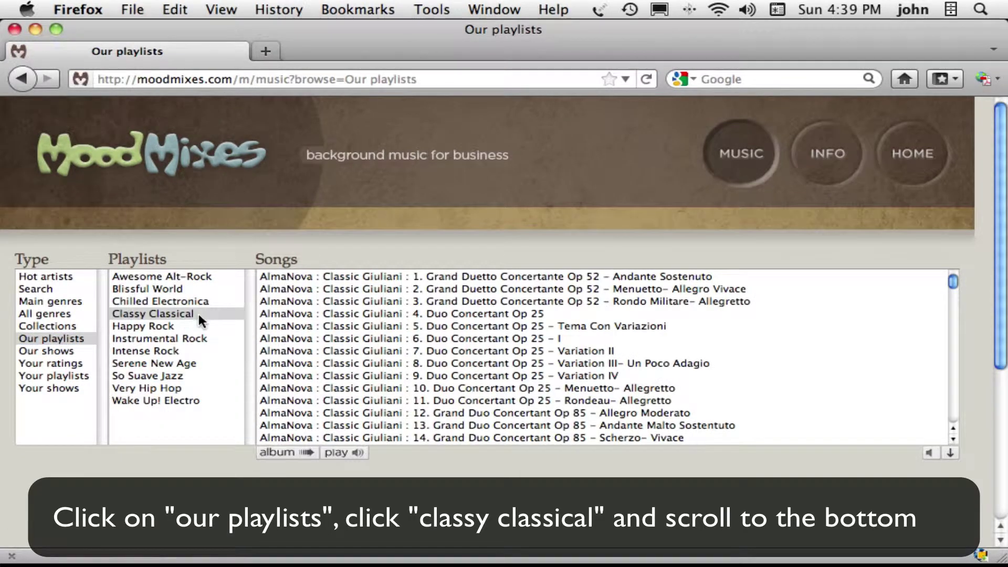
{"action": "left_click", "coordinate": [198, 313]}
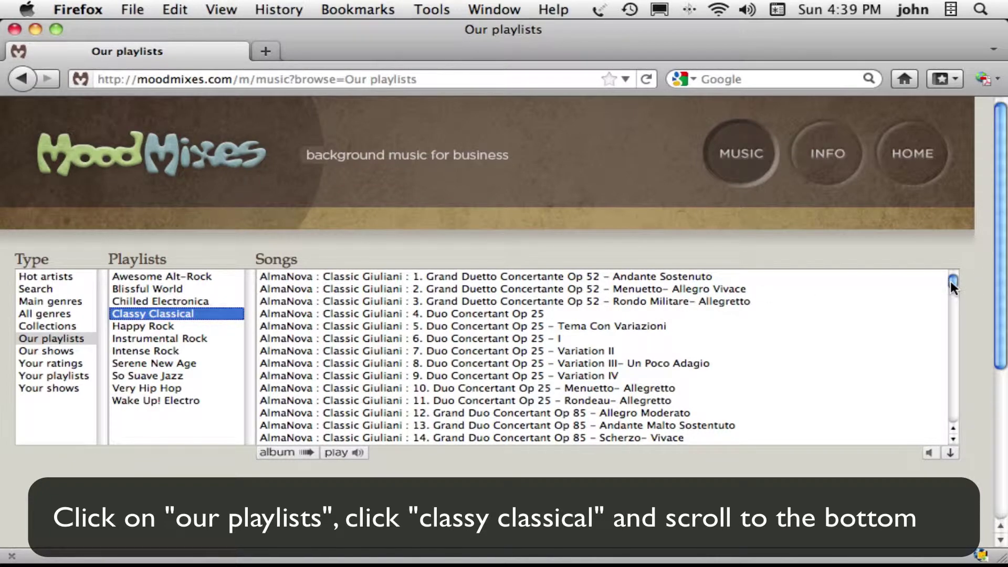
{"action": "left_click_drag", "start_coordinate": [950, 281], "coordinate": [951, 415]}
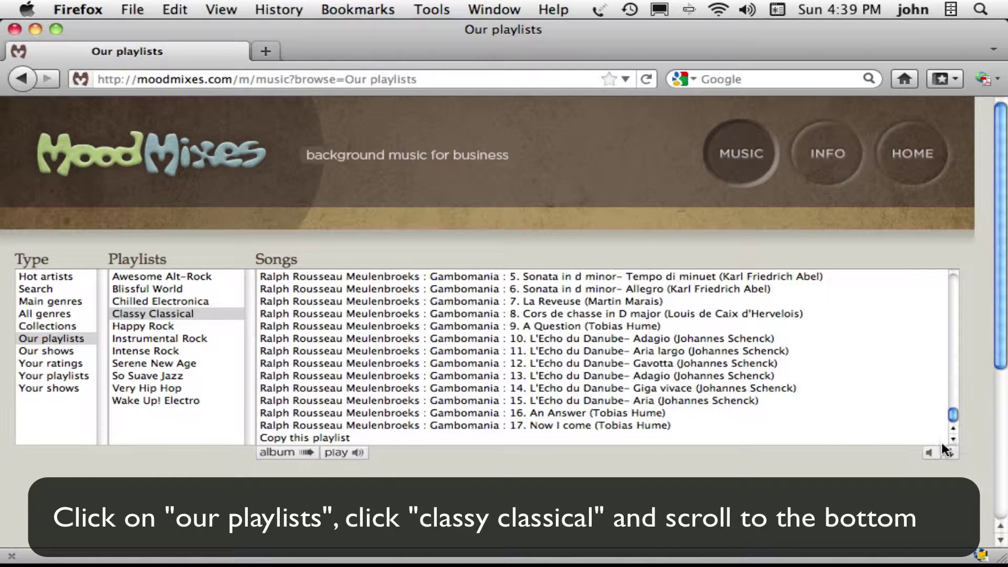
{"action": "double_click", "coordinate": [333, 436]}
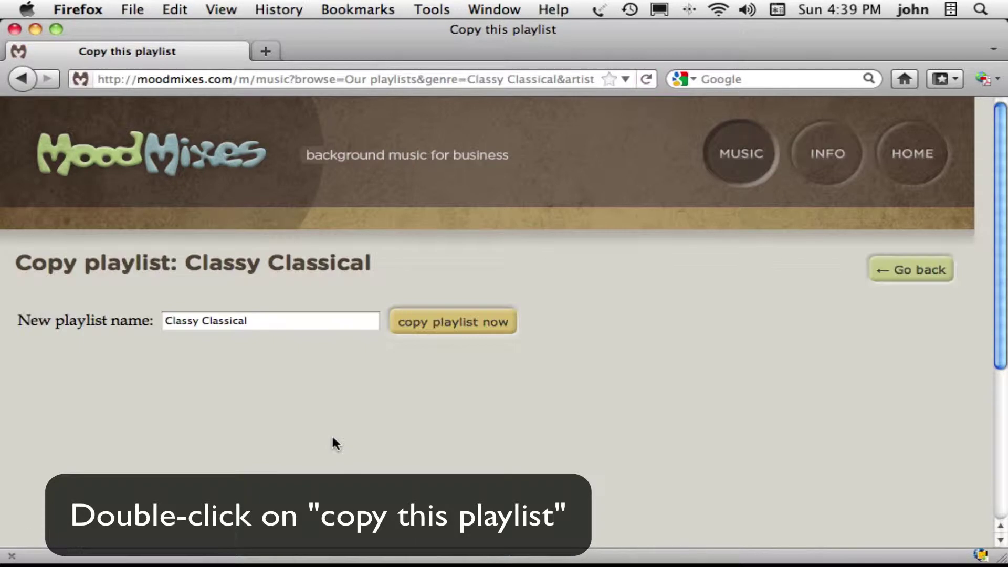
Name the new playlist "my favorite classical" and create the copy.
{"action": "left_click_drag", "start_coordinate": [293, 326], "coordinate": [2, 298]}
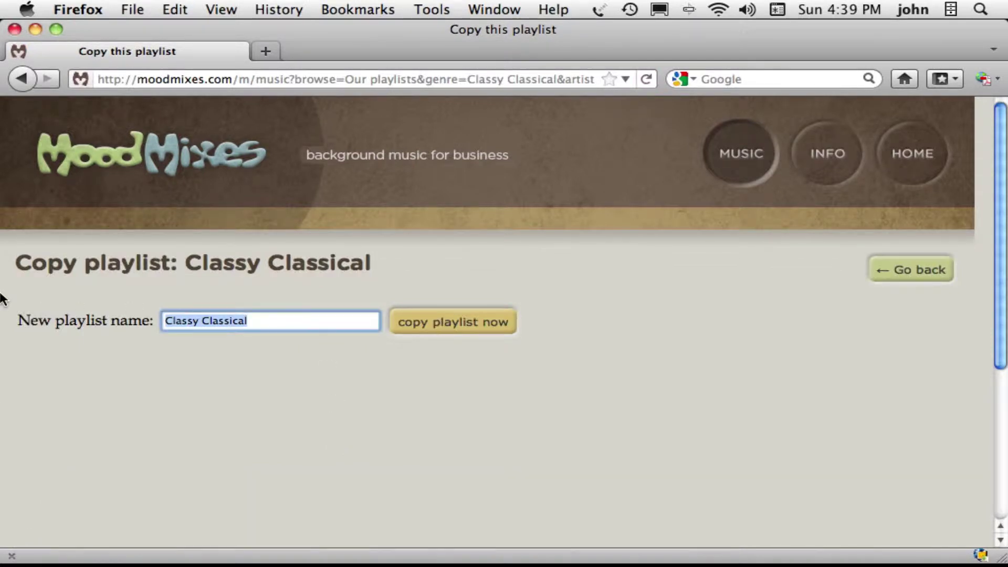
{"action": "type", "text": "my favo"}
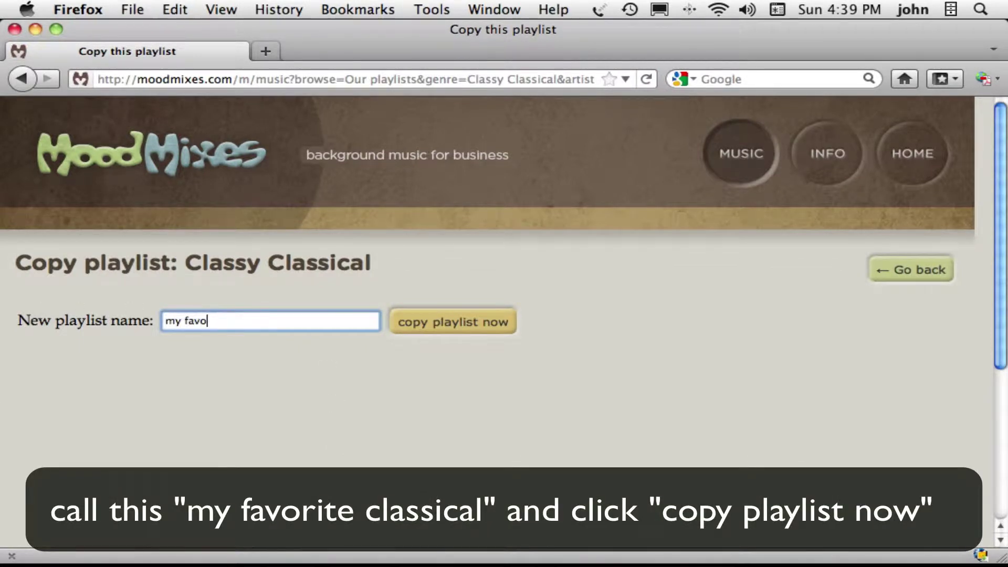
{"action": "type", "text": "irite classical"}
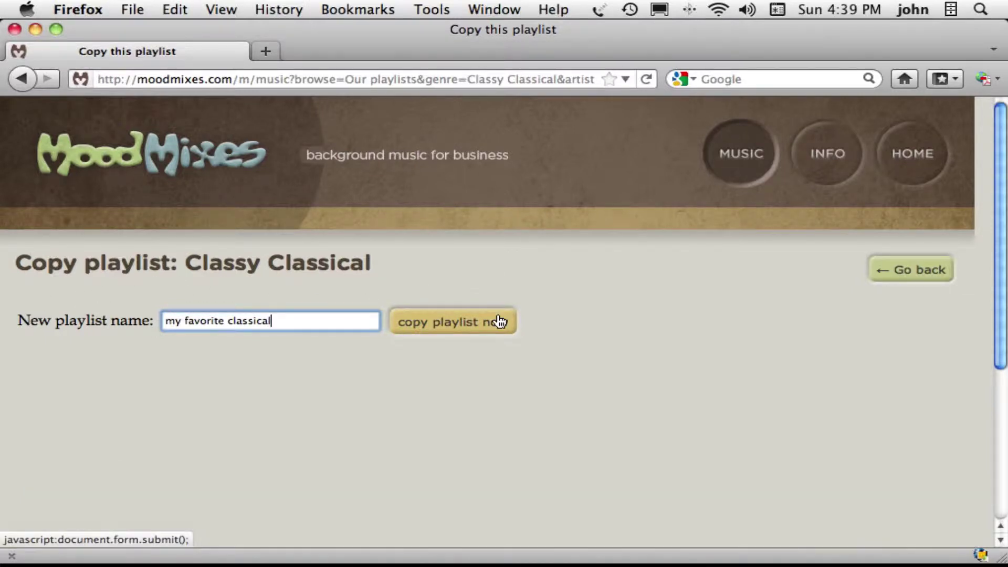
{"action": "left_click", "coordinate": [499, 322]}
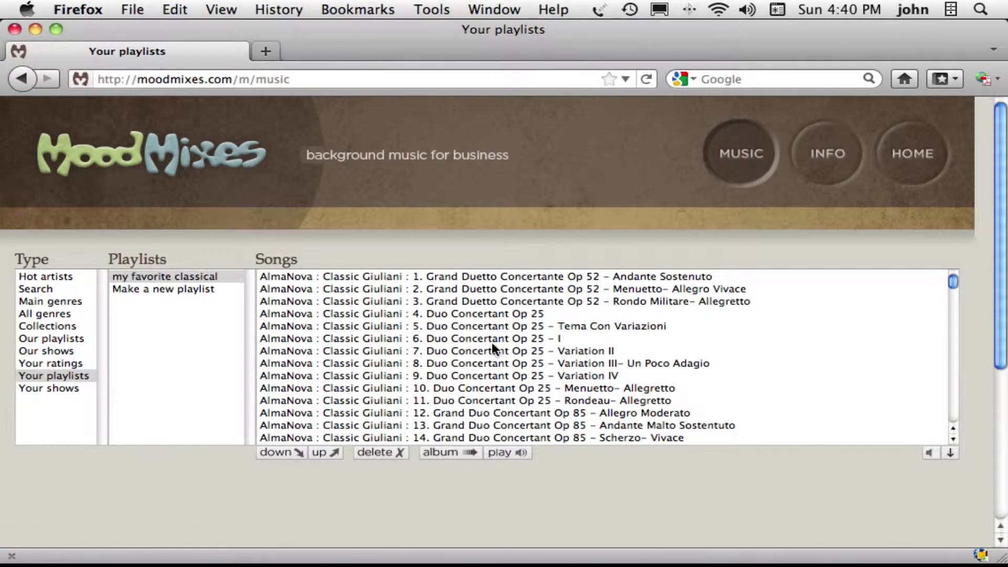
Delete the run of AlmaNova songs from Classic Giuliani track 10 through Debut track 9 from the playlist.
{"action": "left_click", "coordinate": [435, 389]}
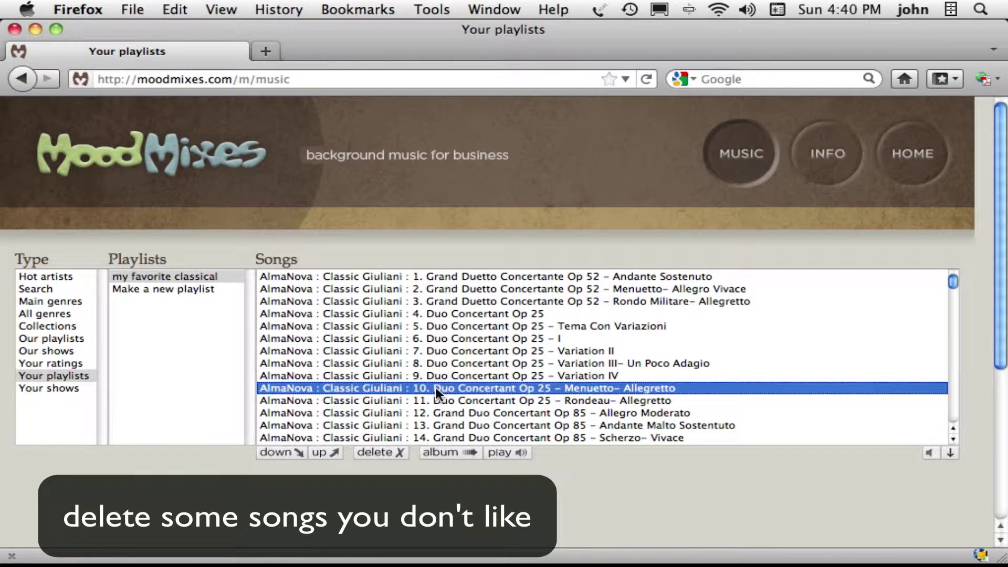
{"action": "left_click", "coordinate": [383, 453]}
{"action": "left_click", "coordinate": [385, 453]}
{"action": "left_click", "coordinate": [385, 453]}
{"action": "left_click", "coordinate": [385, 453]}
{"action": "left_click", "coordinate": [384, 452]}
{"action": "left_click", "coordinate": [385, 453]}
{"action": "left_click", "coordinate": [385, 453]}
{"action": "left_click", "coordinate": [384, 452]}
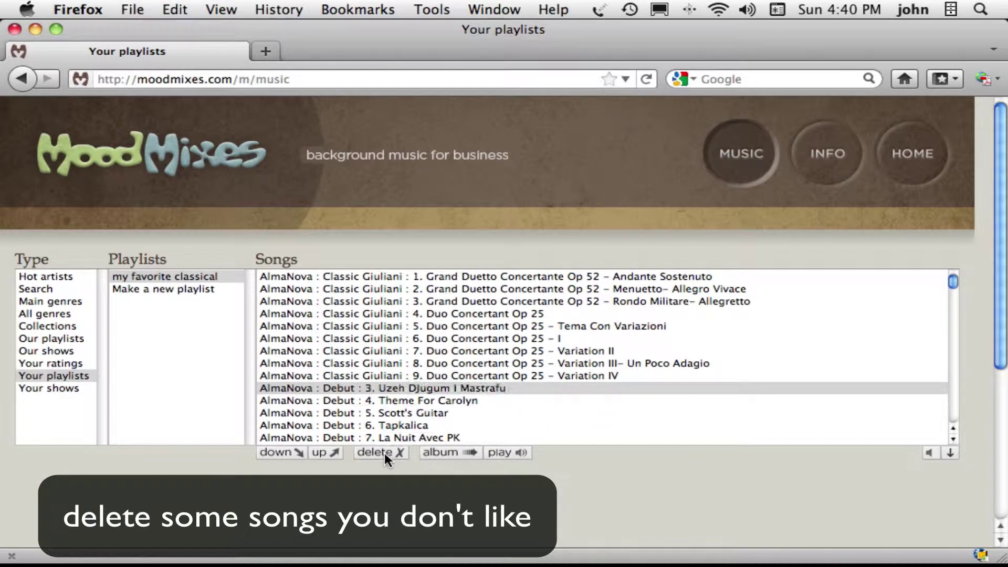
{"action": "left_click", "coordinate": [385, 453]}
{"action": "left_click", "coordinate": [385, 453]}
{"action": "left_click", "coordinate": [384, 452]}
{"action": "left_click", "coordinate": [385, 453]}
{"action": "left_click", "coordinate": [385, 452]}
{"action": "left_click", "coordinate": [384, 453]}
{"action": "left_click", "coordinate": [385, 453]}
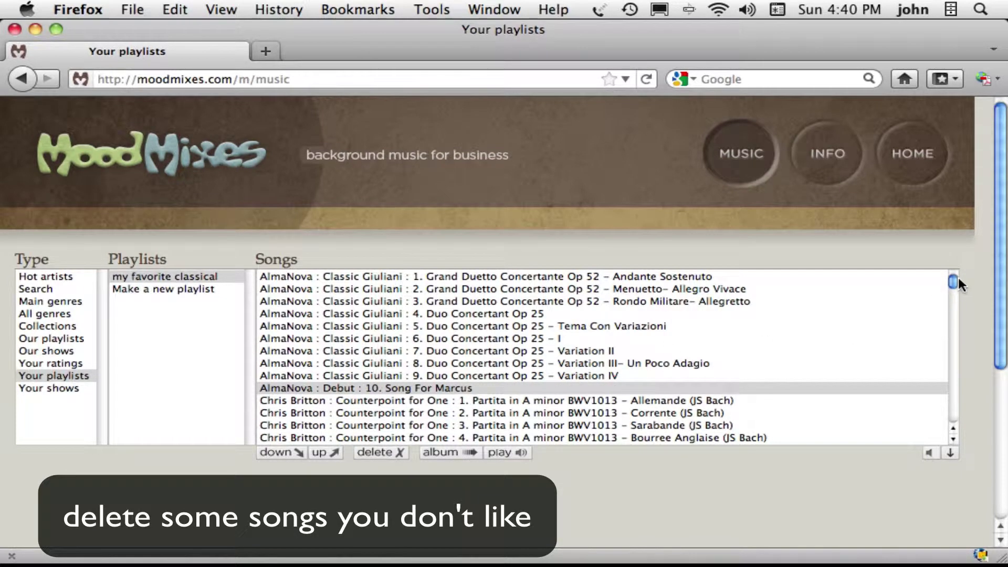
Delete a run of Colors of Spain songs from the playlist, starting at track 2, Spanish Dance no 2 (Oriental).
{"action": "left_click_drag", "start_coordinate": [959, 283], "coordinate": [951, 341]}
{"action": "left_click", "coordinate": [606, 344]}
{"action": "left_click", "coordinate": [379, 453]}
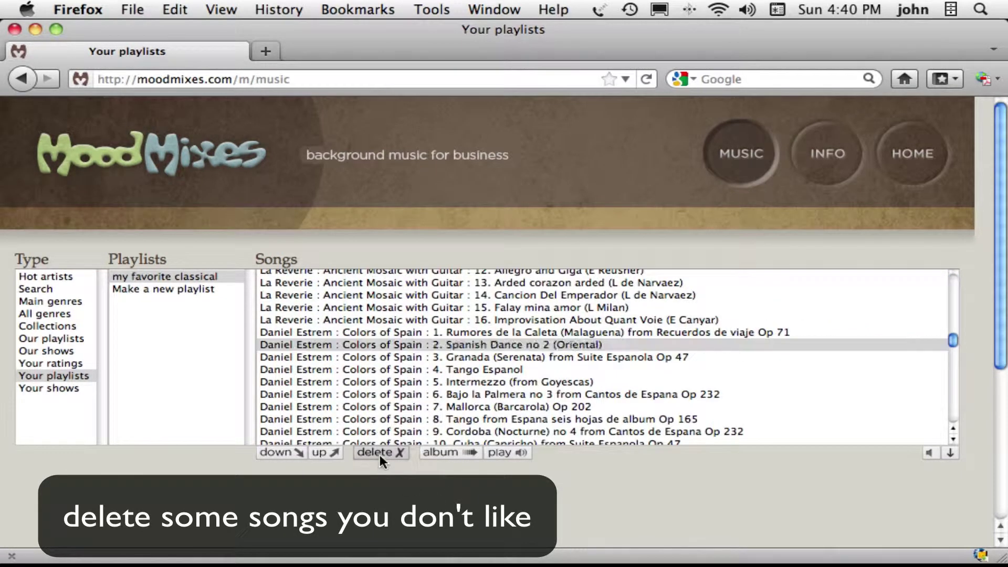
{"action": "left_click", "coordinate": [380, 453]}
{"action": "left_click", "coordinate": [379, 453]}
{"action": "left_click", "coordinate": [380, 453]}
{"action": "left_click", "coordinate": [379, 452]}
{"action": "left_click", "coordinate": [380, 453]}
Delete tracks 13 through 21 of JS Bach on 8 string guitar, vol 2 from the playlist.
{"action": "left_click_drag", "start_coordinate": [954, 340], "coordinate": [954, 362]}
{"action": "left_click", "coordinate": [875, 371]}
{"action": "left_click", "coordinate": [369, 454]}
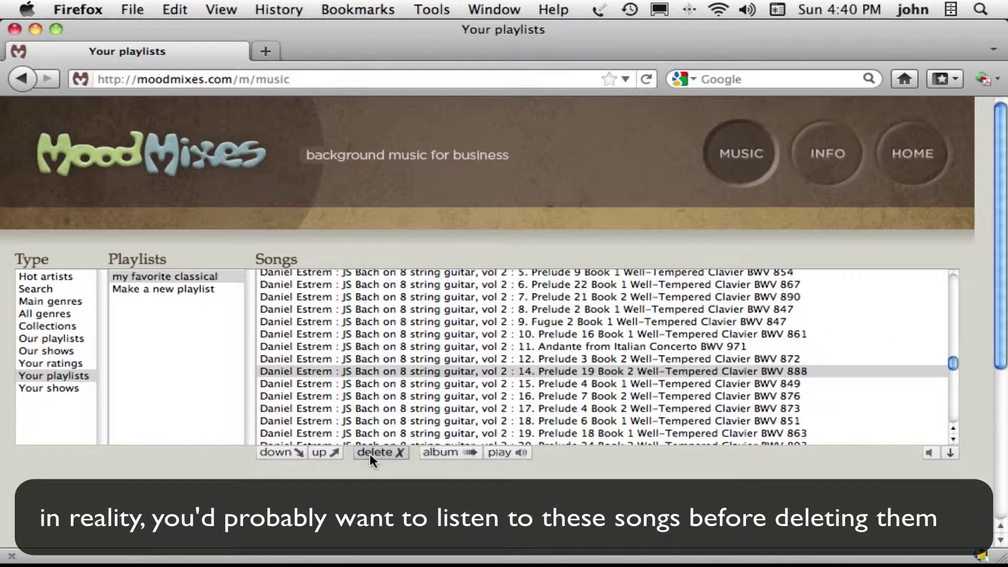
{"action": "left_click", "coordinate": [369, 453]}
{"action": "left_click", "coordinate": [369, 453]}
{"action": "left_click", "coordinate": [369, 454]}
{"action": "left_click", "coordinate": [369, 454]}
{"action": "left_click", "coordinate": [369, 454]}
{"action": "left_click", "coordinate": [369, 454]}
{"action": "left_click", "coordinate": [370, 454]}
{"action": "left_click", "coordinate": [369, 454]}
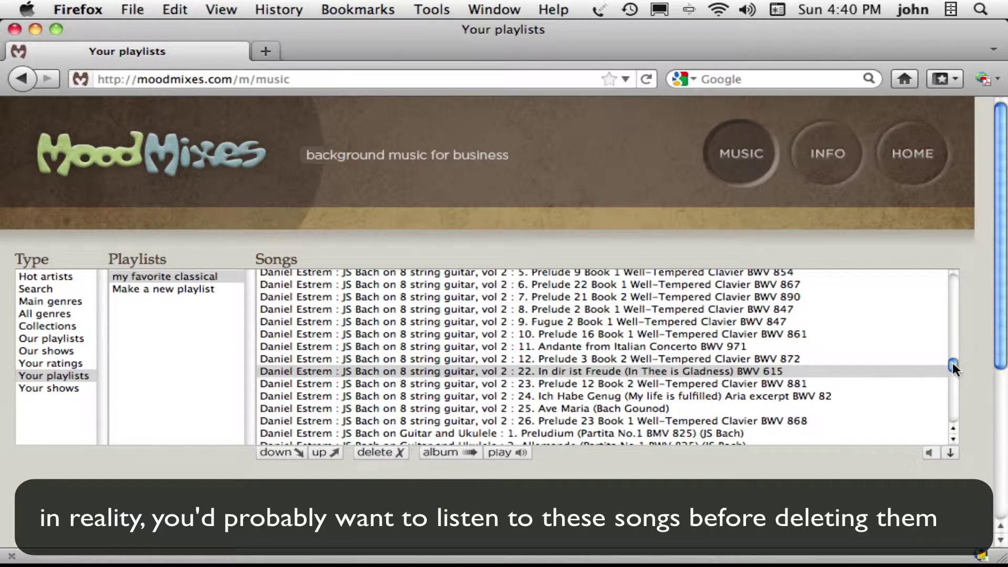
Delete tracks 5 through 14 of the Reverie album from the playlist.
{"action": "left_click_drag", "start_coordinate": [954, 370], "coordinate": [953, 375]}
{"action": "left_click", "coordinate": [634, 357]}
{"action": "left_click", "coordinate": [372, 453]}
{"action": "left_click", "coordinate": [371, 453]}
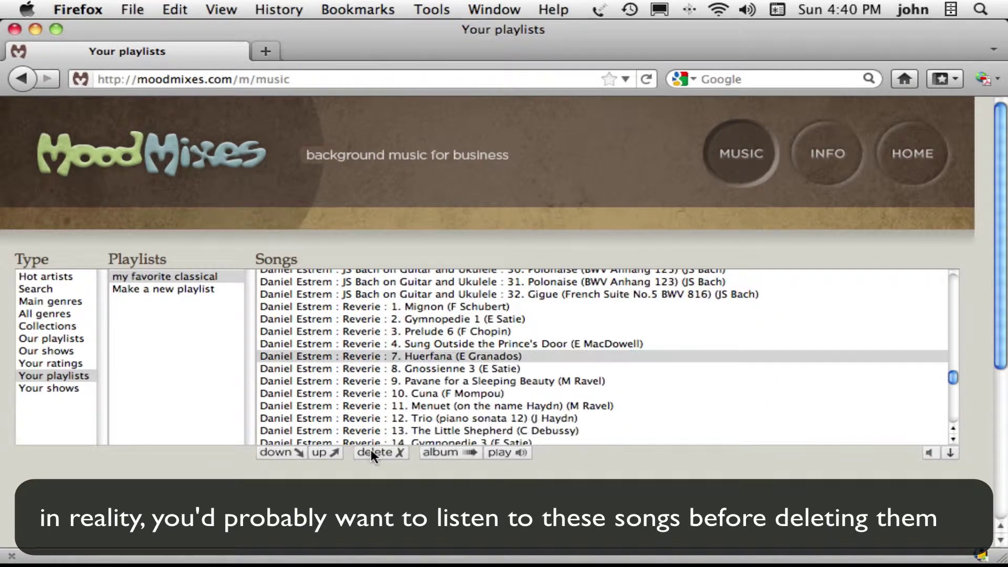
{"action": "left_click", "coordinate": [370, 450]}
{"action": "left_click", "coordinate": [371, 450]}
{"action": "left_click", "coordinate": [370, 451]}
{"action": "left_click", "coordinate": [371, 451]}
{"action": "left_click", "coordinate": [371, 451]}
{"action": "left_click", "coordinate": [371, 450]}
{"action": "left_click", "coordinate": [371, 450]}
{"action": "left_click", "coordinate": [372, 450]}
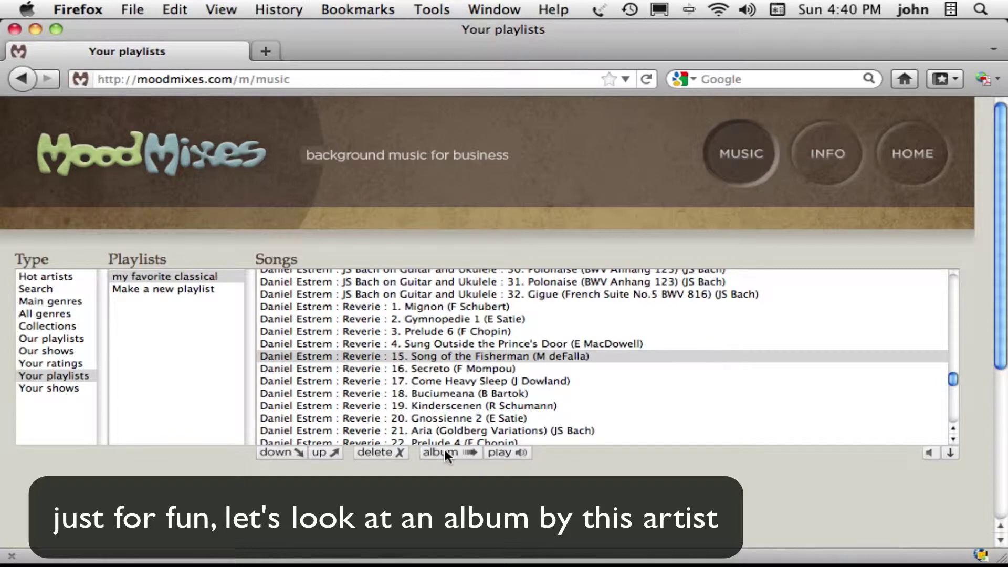
Go to the selected song's album, switch to the artist's Edvard Grieg album and show its Playlists section.
{"action": "left_click", "coordinate": [445, 452]}
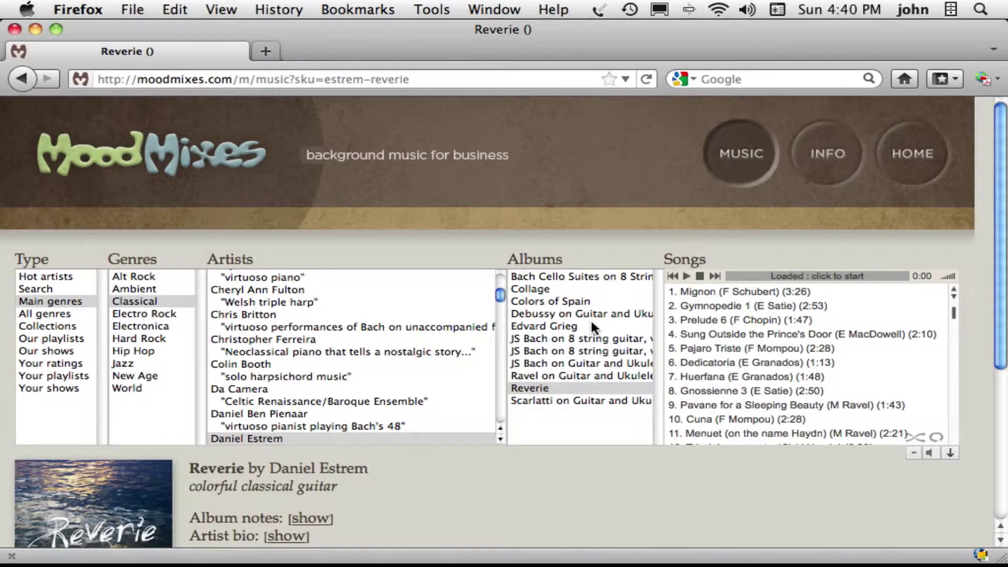
{"action": "left_click", "coordinate": [592, 324]}
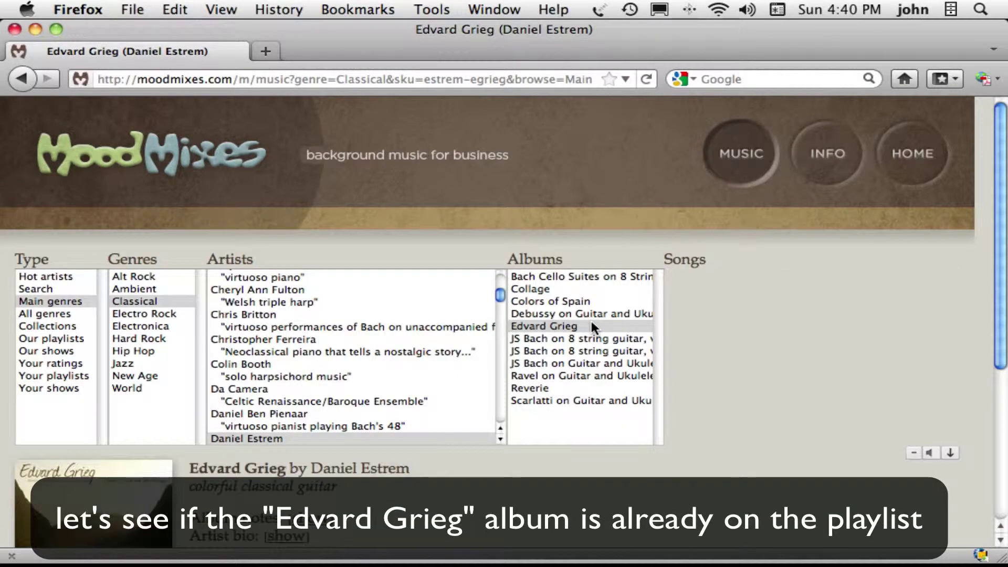
{"action": "scroll", "coordinate": [359, 390], "scroll_direction": "down", "scroll_amount": 5}
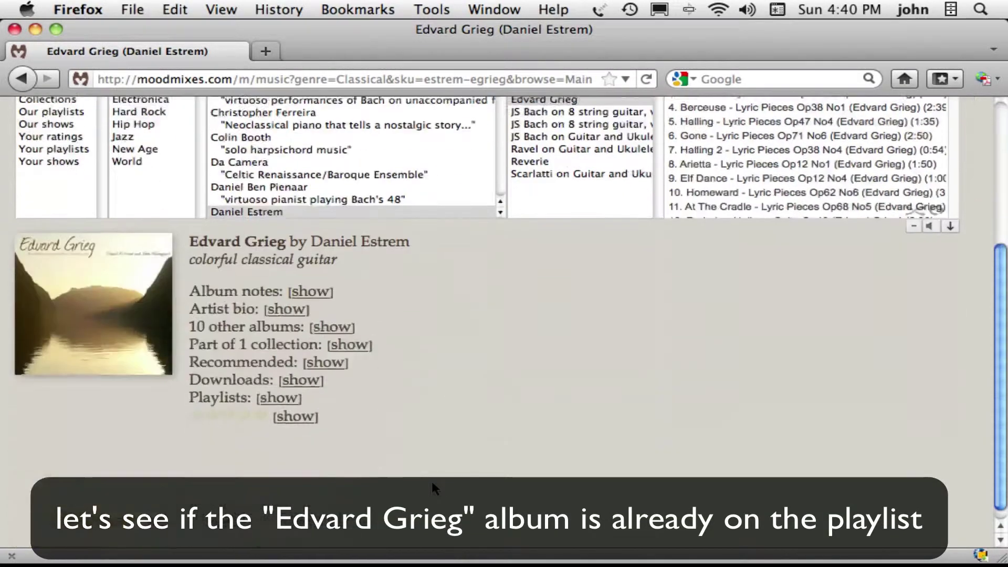
{"action": "left_click", "coordinate": [279, 385]}
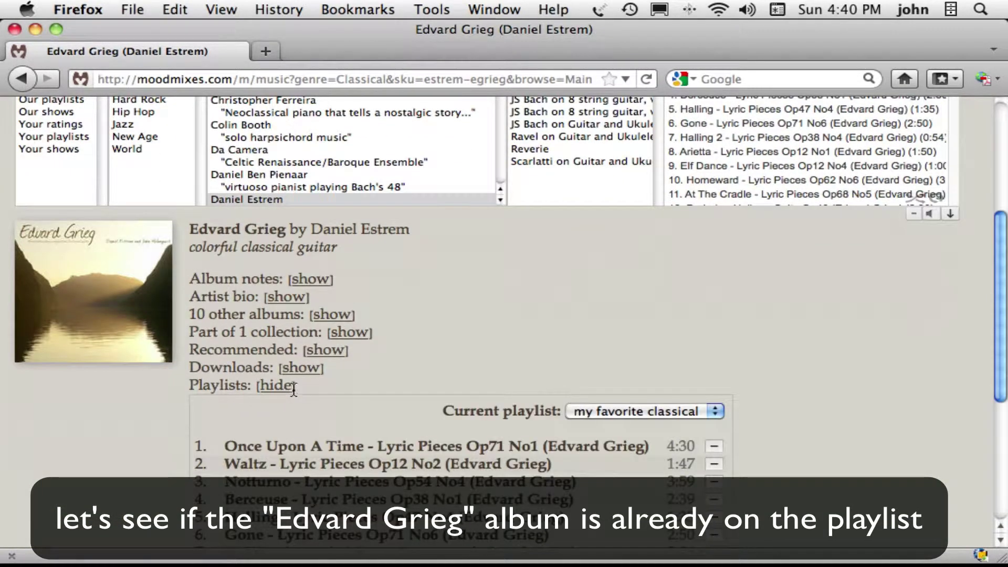
{"action": "scroll", "coordinate": [765, 350], "scroll_direction": "down", "scroll_amount": 3}
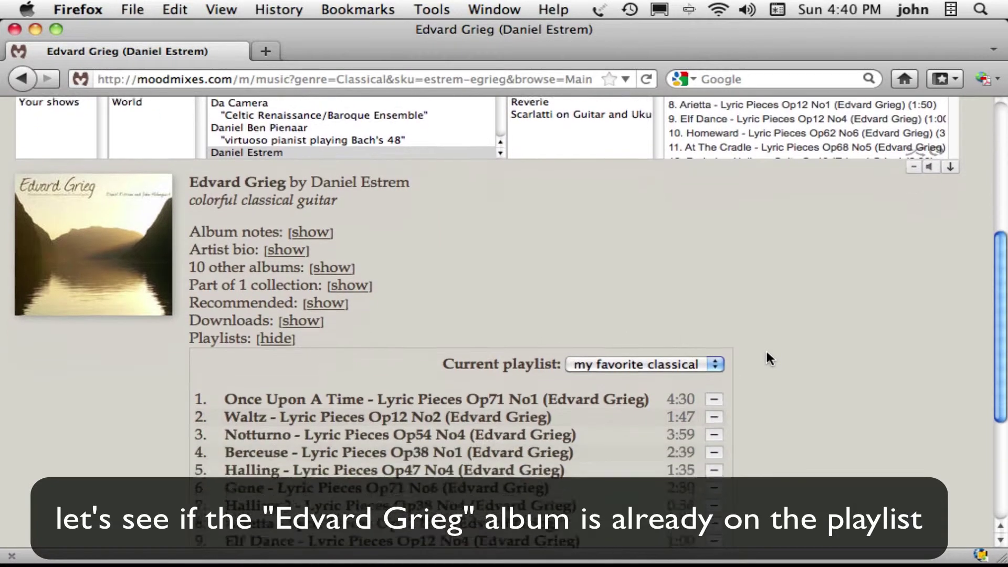
{"action": "scroll", "coordinate": [765, 349], "scroll_direction": "down", "scroll_amount": 2}
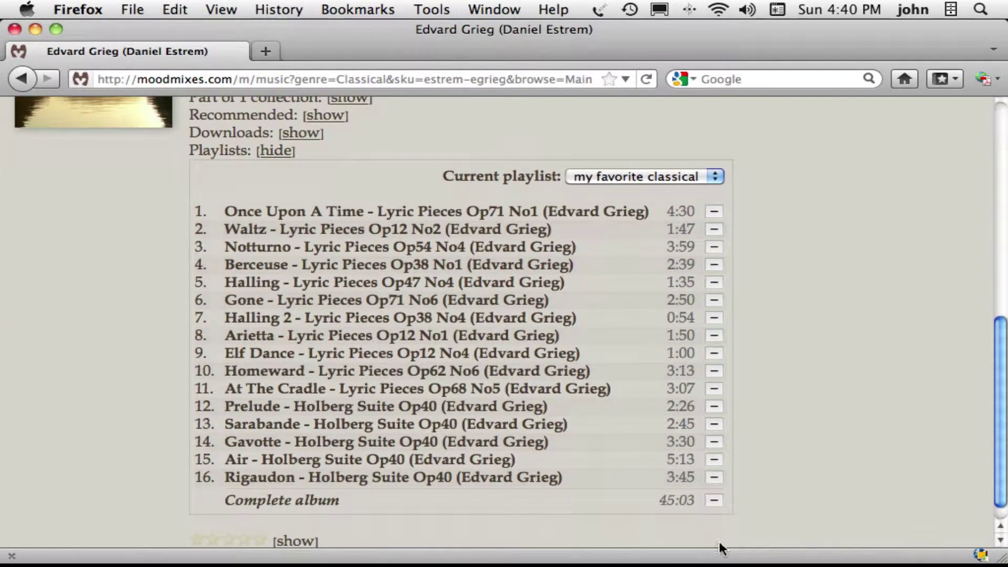
Remove the complete Edvard Grieg album from my favorite classical and add back tracks 2, 3, 4, 6 and 8.
{"action": "left_click", "coordinate": [714, 500]}
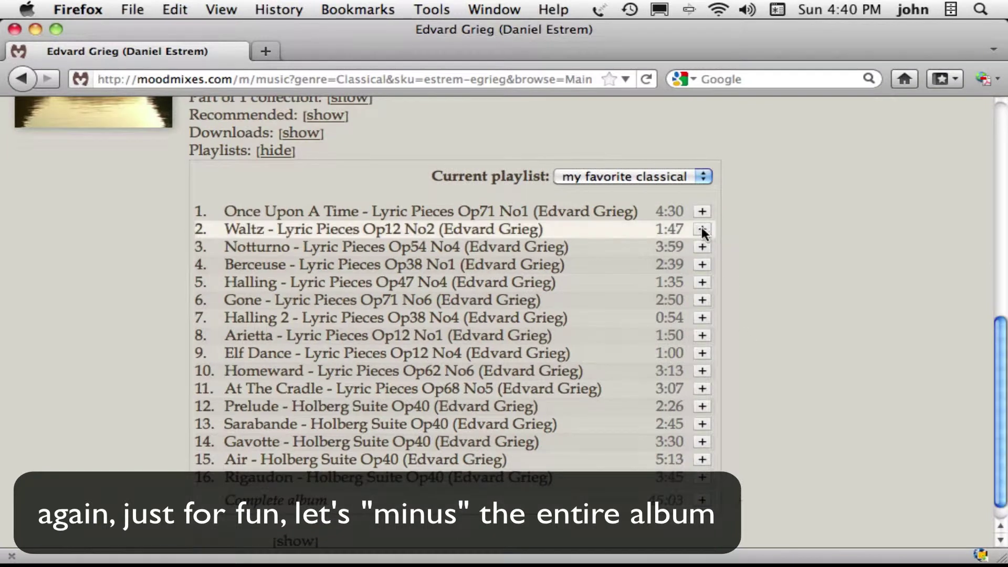
{"action": "left_click", "coordinate": [701, 337]}
{"action": "left_click", "coordinate": [702, 300]}
{"action": "left_click", "coordinate": [701, 265]}
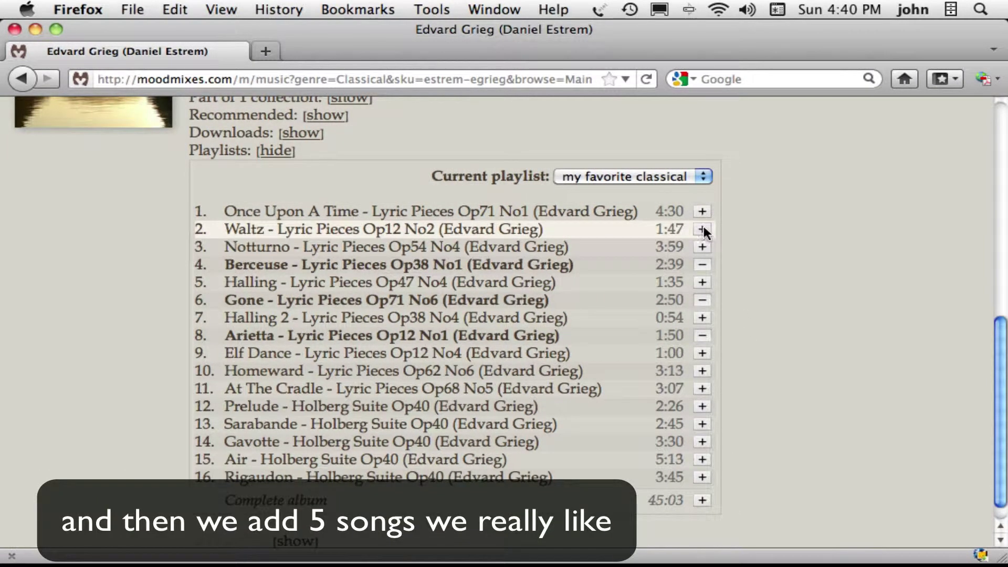
{"action": "left_click", "coordinate": [702, 229]}
{"action": "left_click", "coordinate": [703, 245]}
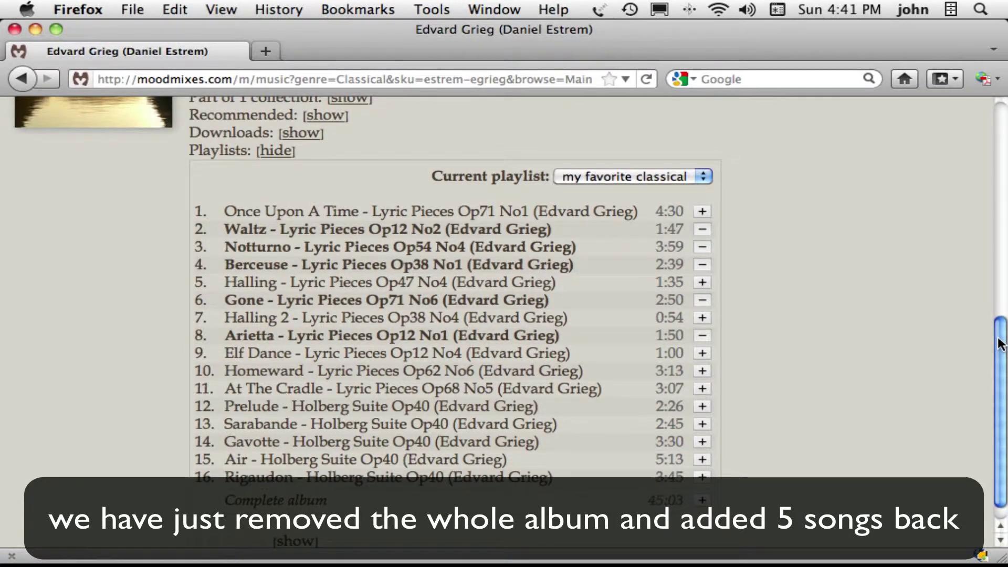
Open Colin Booth's album William Croft - Keyboard Music and show its Playlists section.
{"action": "left_click_drag", "start_coordinate": [1001, 344], "coordinate": [983, 100]}
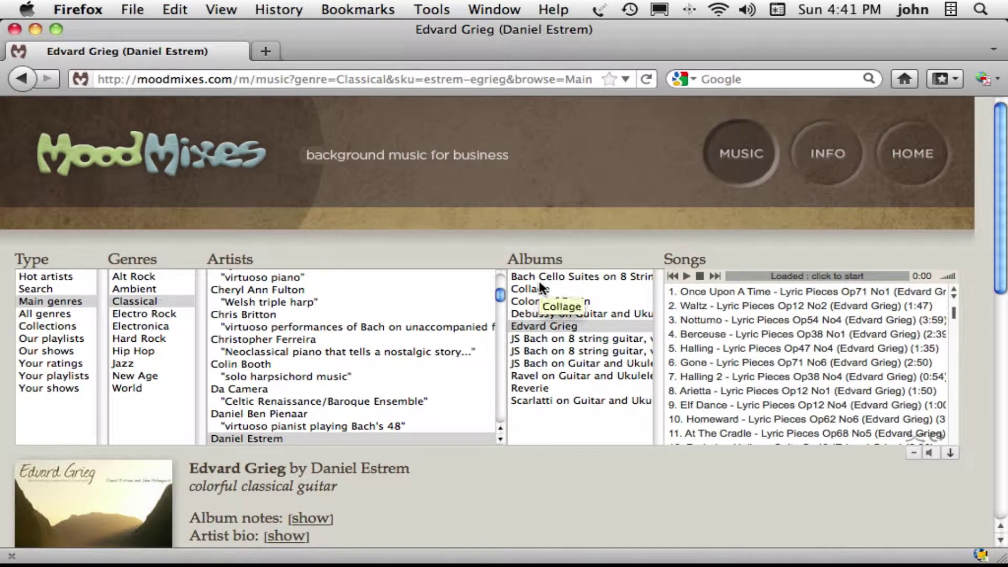
{"action": "left_click", "coordinate": [282, 374]}
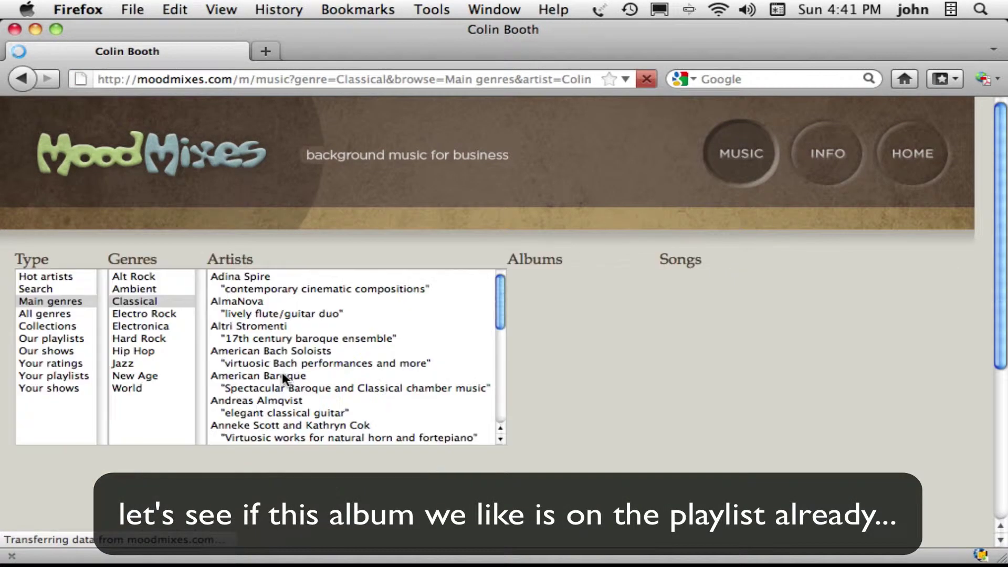
{"action": "left_click", "coordinate": [620, 375]}
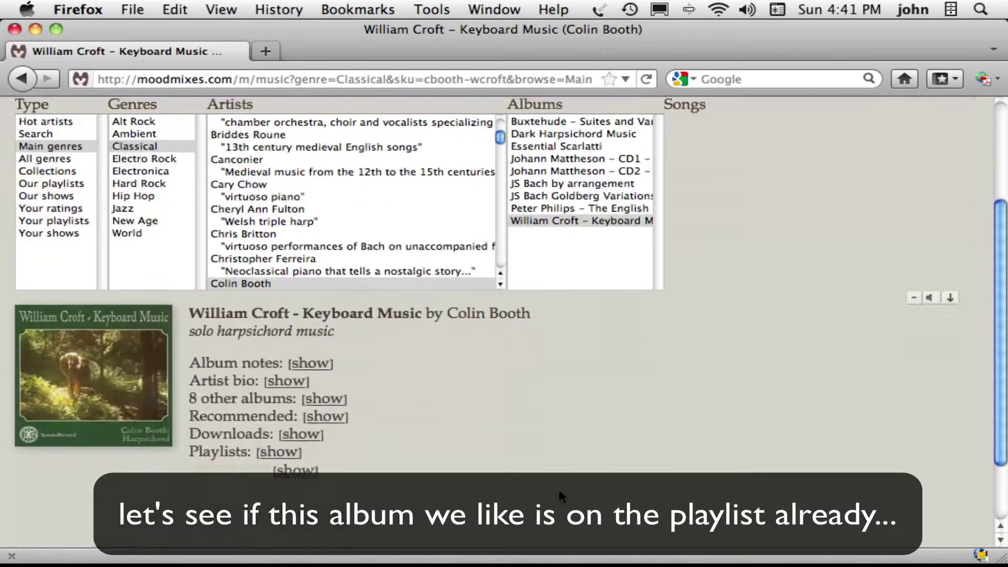
{"action": "left_click", "coordinate": [277, 368]}
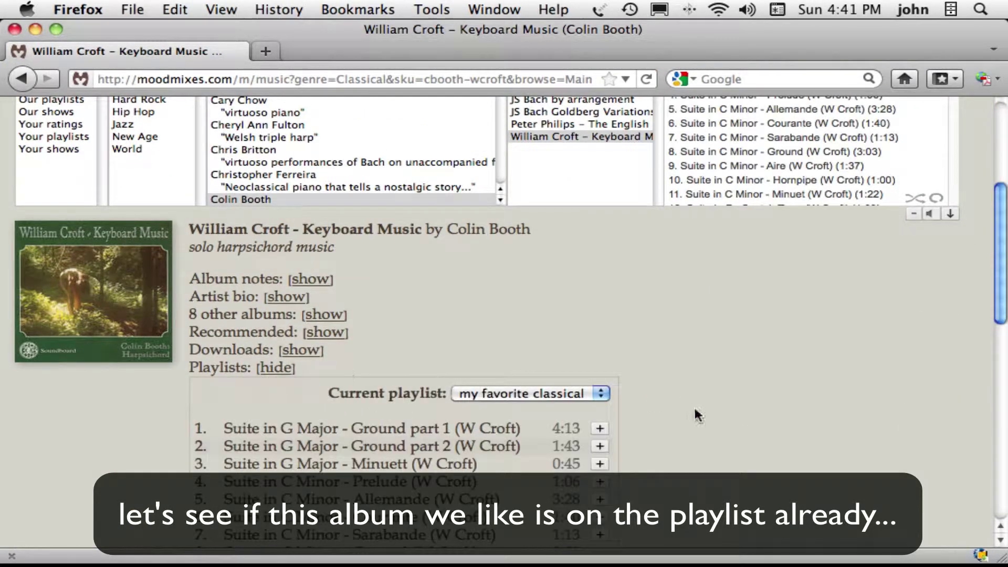
Add the complete William Croft - Keyboard Music album to the my favorite classical playlist.
{"action": "scroll", "coordinate": [694, 409], "scroll_direction": "down", "scroll_amount": 5}
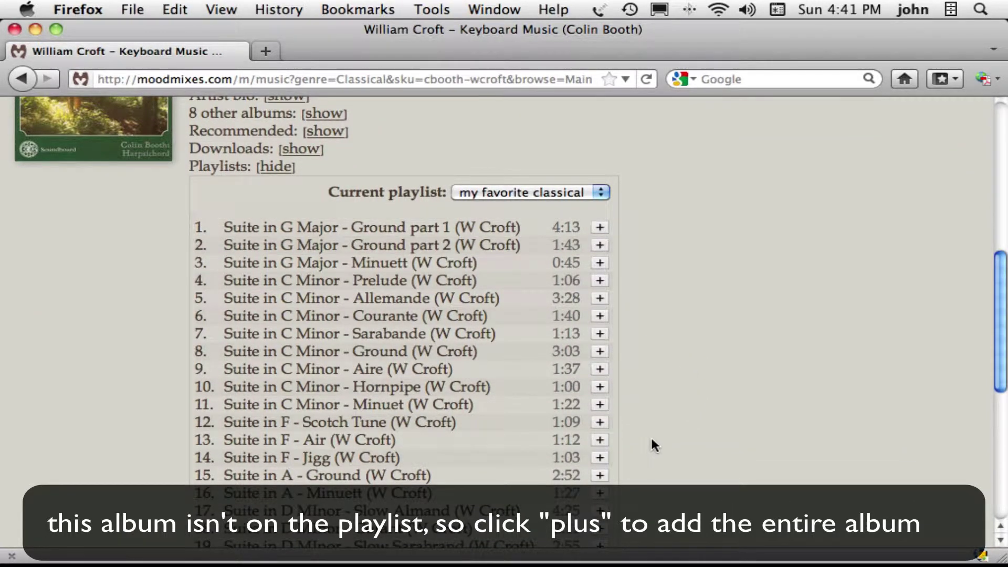
{"action": "scroll", "coordinate": [651, 439], "scroll_direction": "down", "scroll_amount": 4}
{"action": "scroll", "coordinate": [652, 438], "scroll_direction": "down", "scroll_amount": 5}
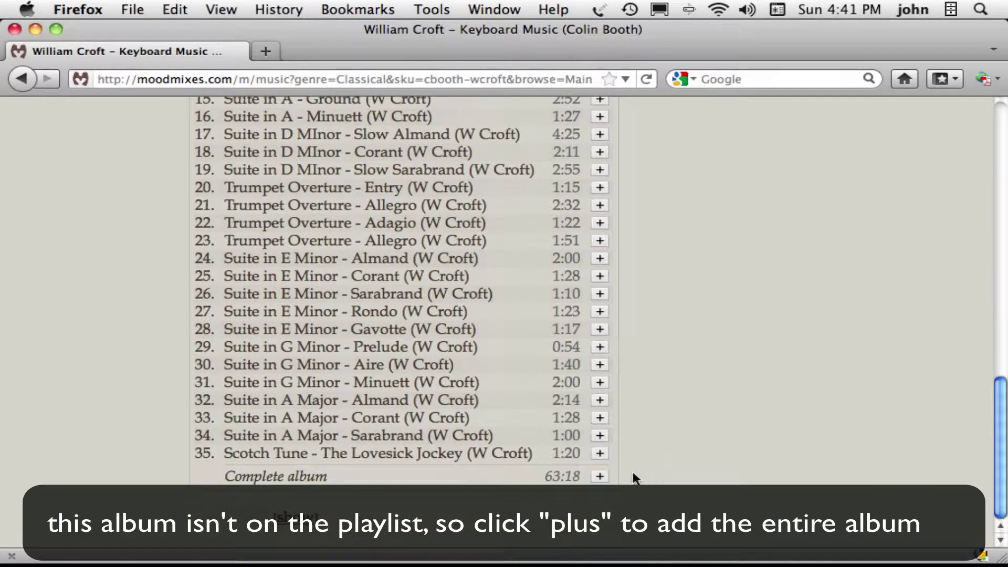
{"action": "left_click", "coordinate": [599, 477]}
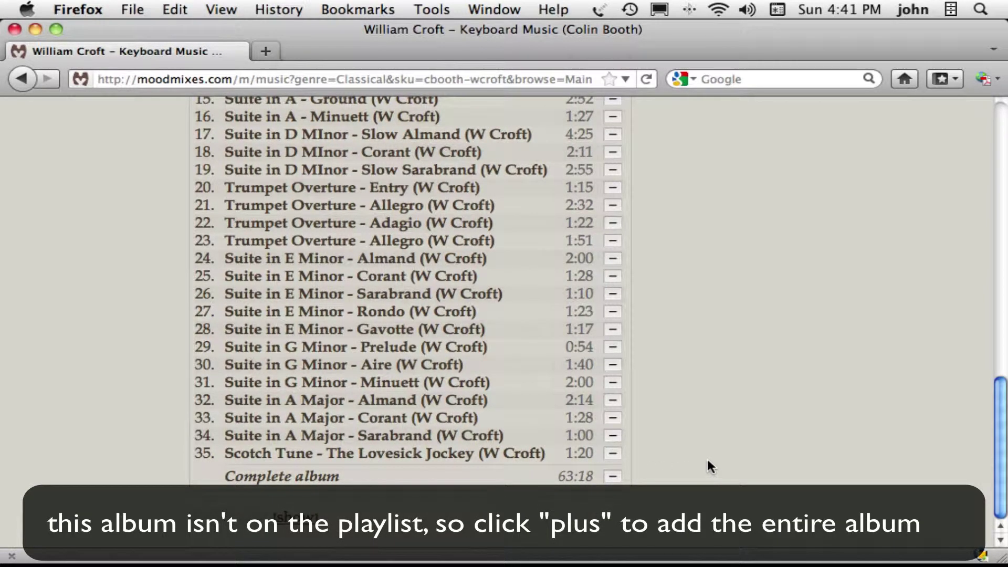
Open the my favorite classical playlist under Your playlists and check the end of its song list for the newly added songs.
{"action": "scroll", "coordinate": [706, 457], "scroll_direction": "up", "scroll_amount": 12}
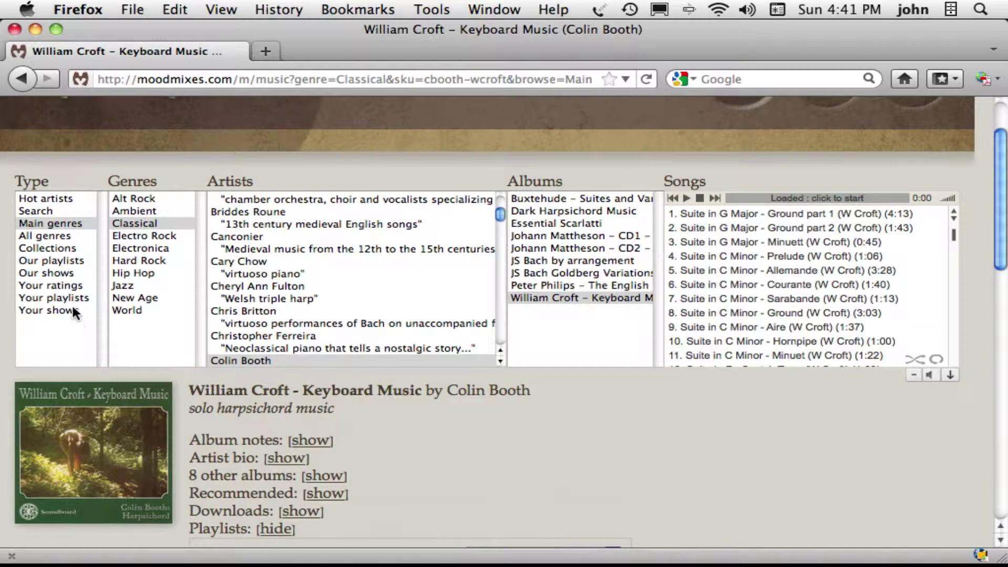
{"action": "left_click", "coordinate": [78, 297]}
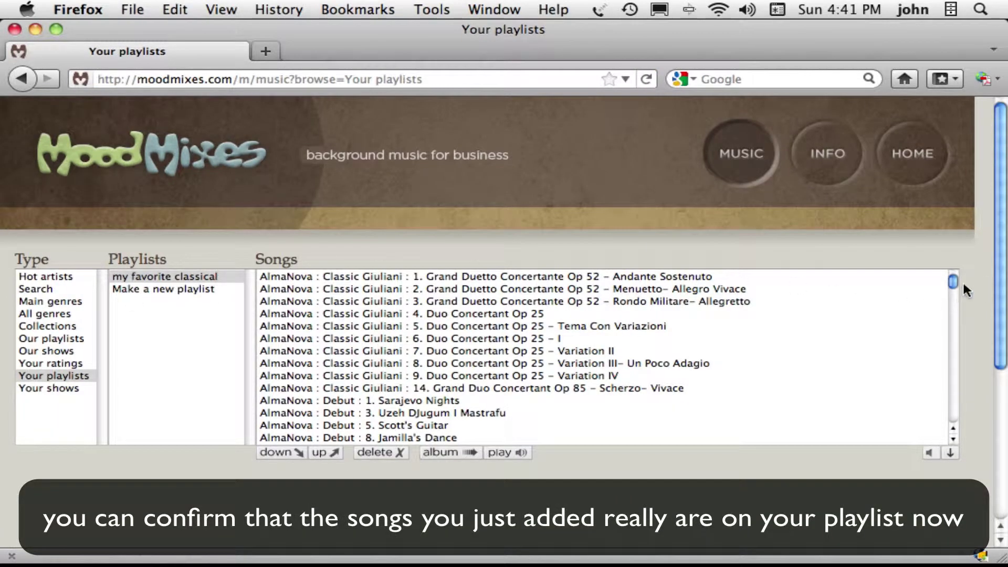
{"action": "left_click_drag", "start_coordinate": [952, 282], "coordinate": [968, 417]}
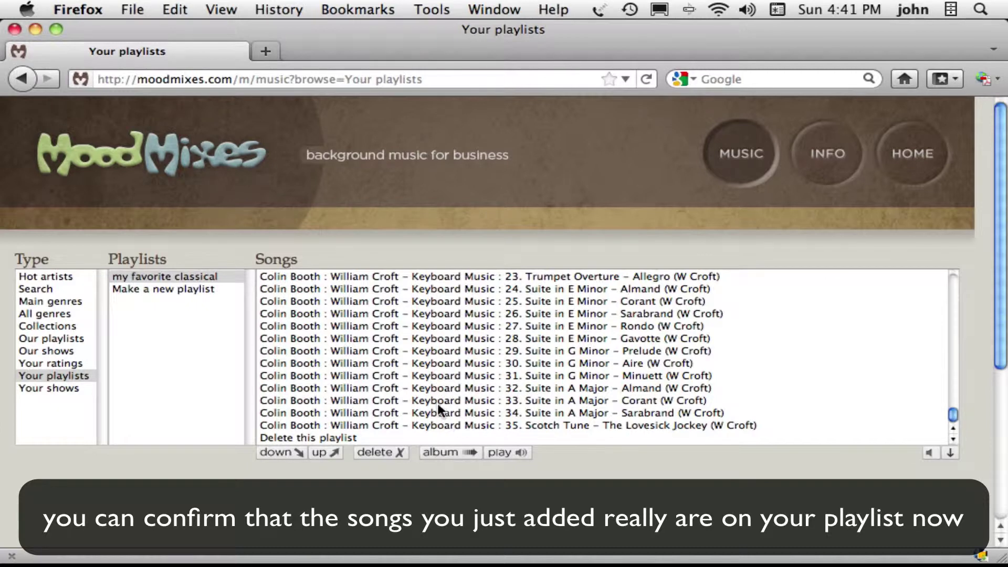
{"action": "scroll", "coordinate": [436, 404], "scroll_direction": "up", "scroll_amount": 10}
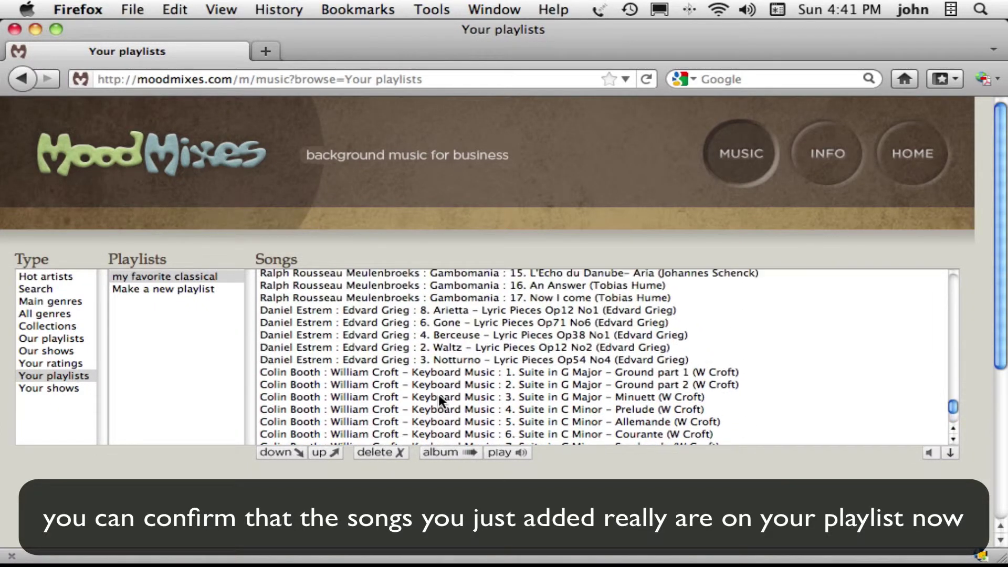
{"action": "scroll", "coordinate": [438, 397], "scroll_direction": "up", "scroll_amount": 1}
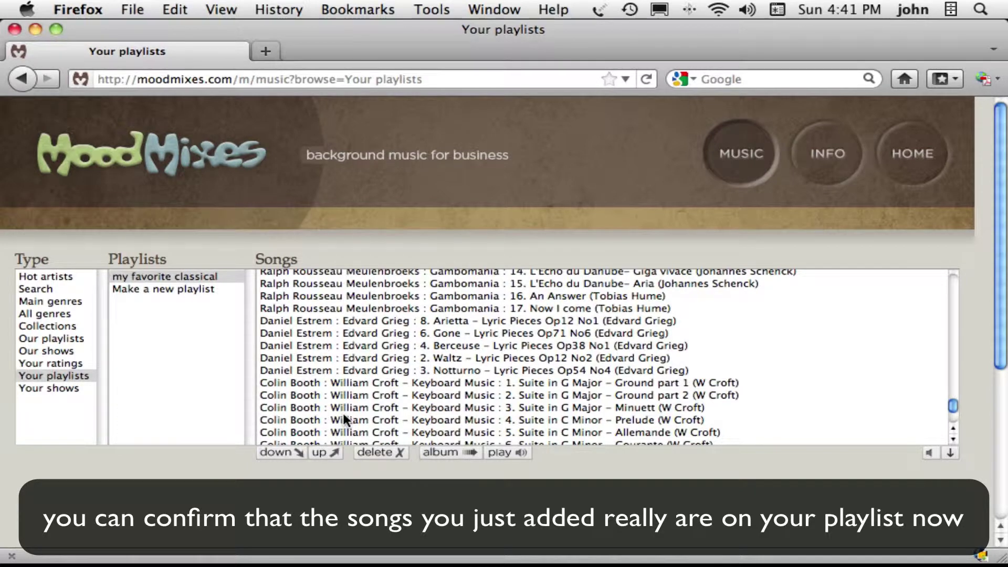
Make and save a new show with audiophile quality WAV files, described as "my favorite classical one hour show".
{"action": "left_click", "coordinate": [73, 388]}
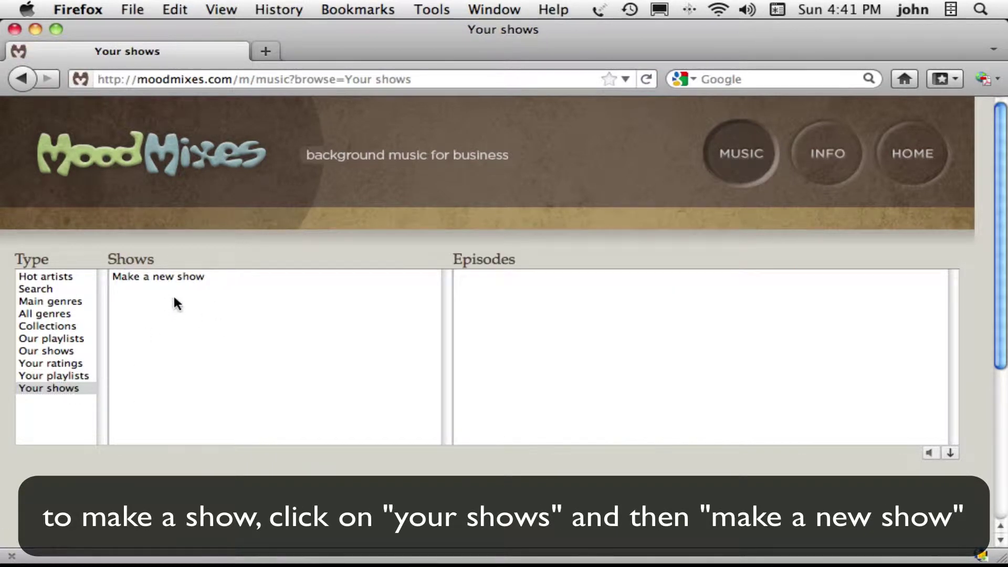
{"action": "left_click", "coordinate": [207, 277]}
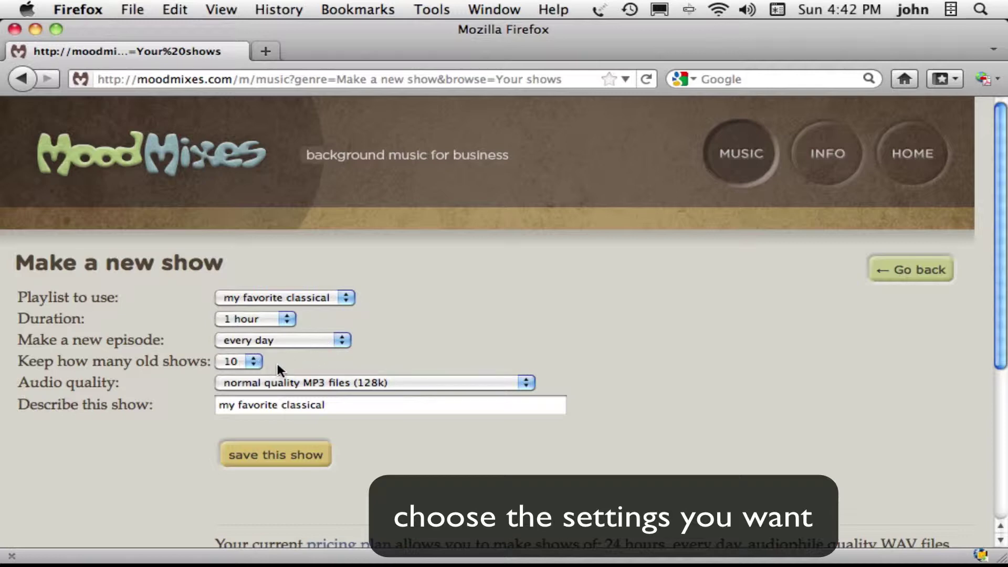
{"action": "left_click", "coordinate": [511, 382]}
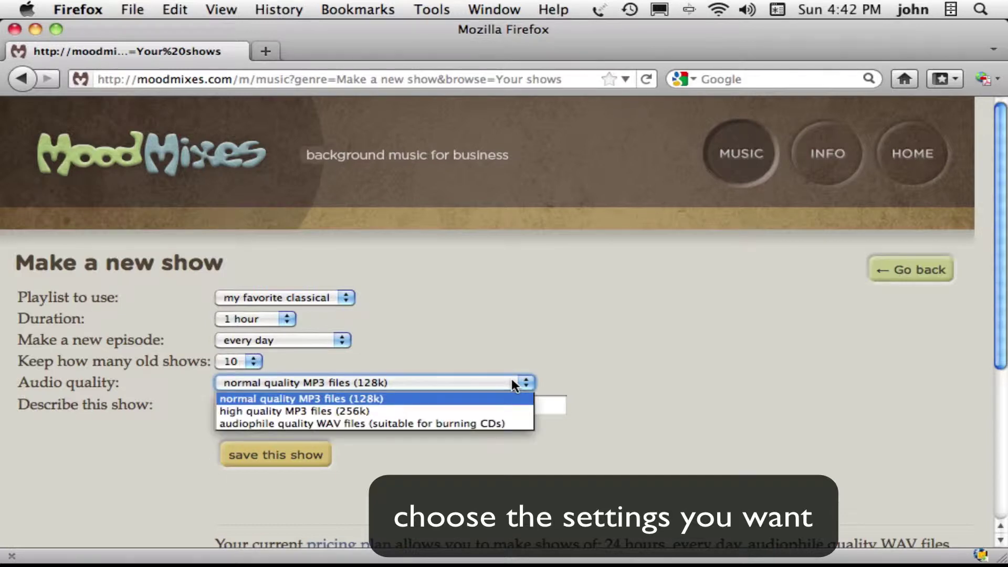
{"action": "left_click", "coordinate": [512, 425]}
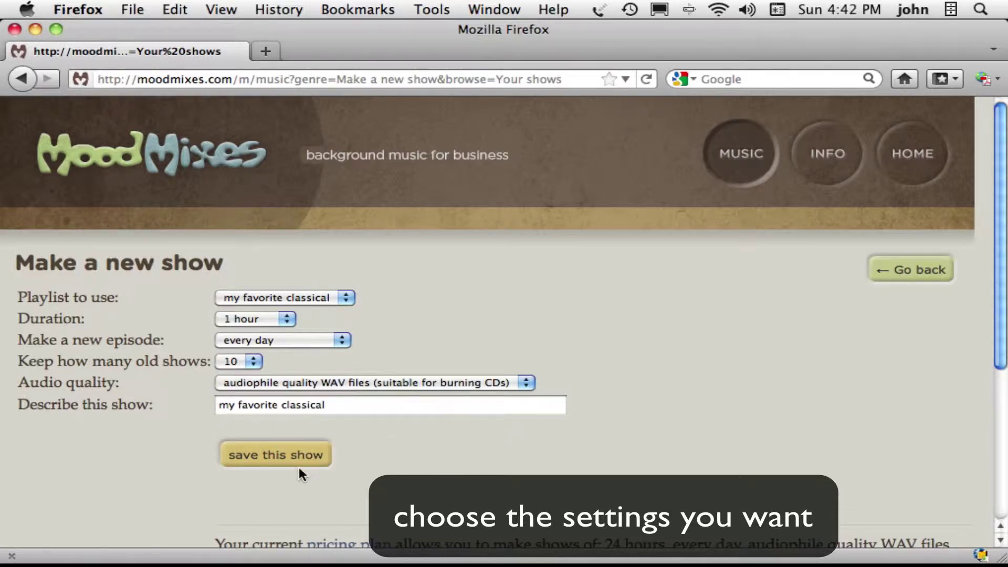
{"action": "left_click", "coordinate": [382, 403]}
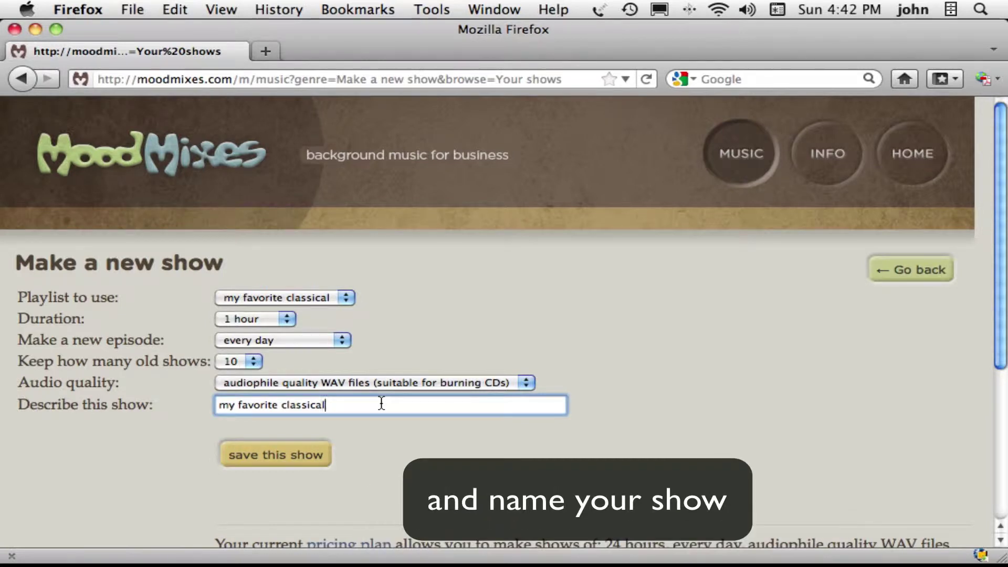
{"action": "type", "text": "one hour show"}
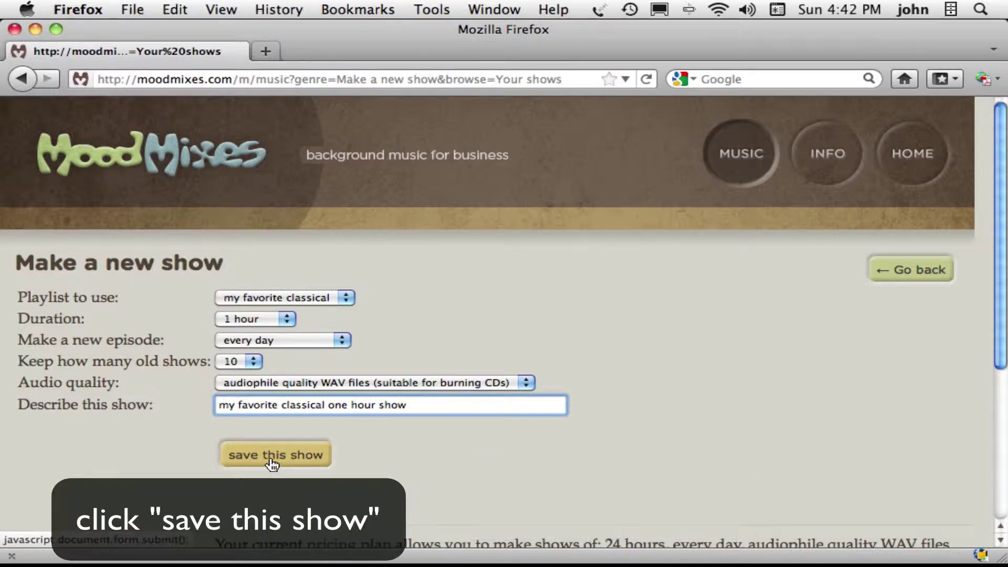
{"action": "left_click", "coordinate": [272, 464]}
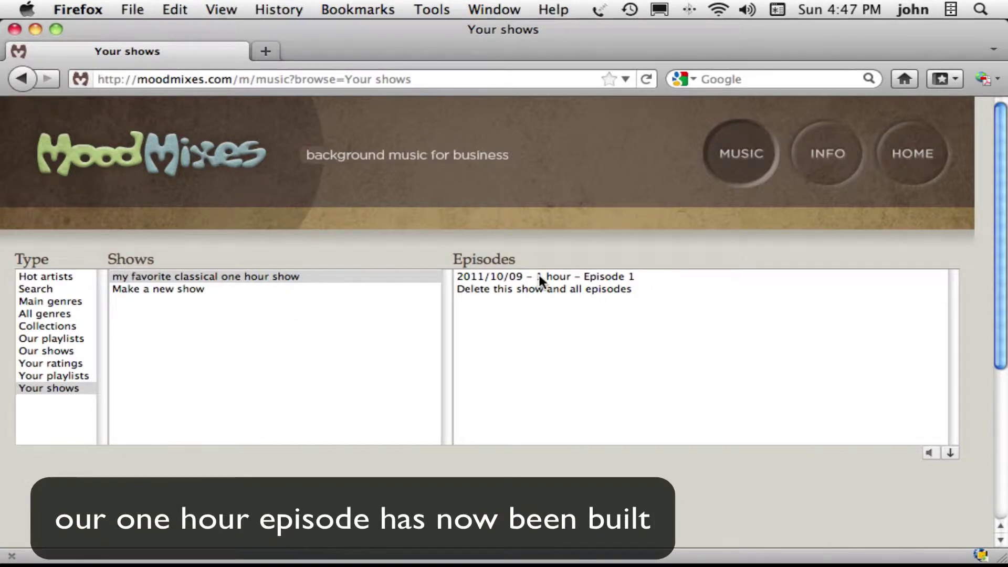
Open Episode 1 of my favorite classical one hour show, check its song list for the chosen songs, and hide the list again.
{"action": "left_click", "coordinate": [539, 275]}
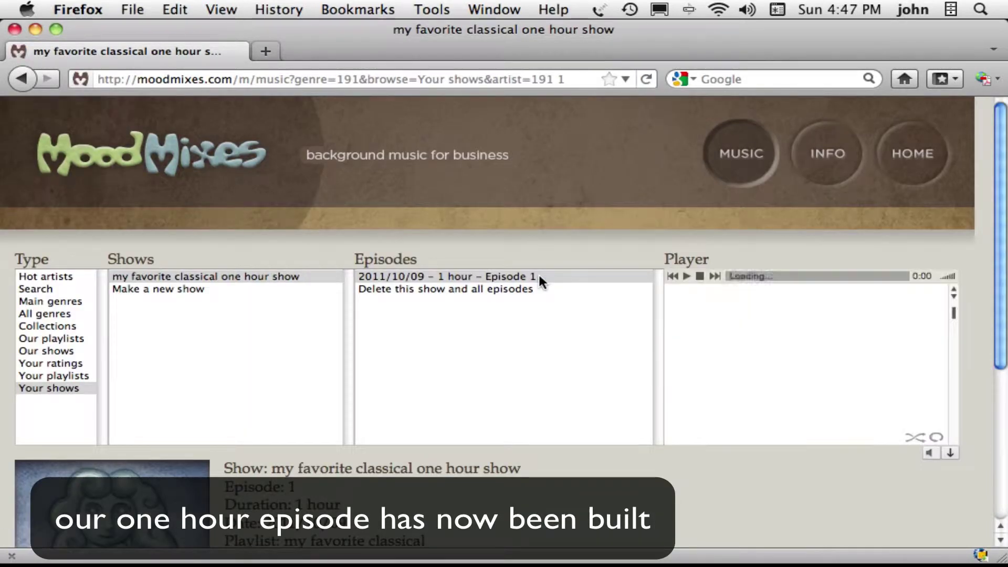
{"action": "scroll", "coordinate": [411, 400], "scroll_direction": "down", "scroll_amount": 4}
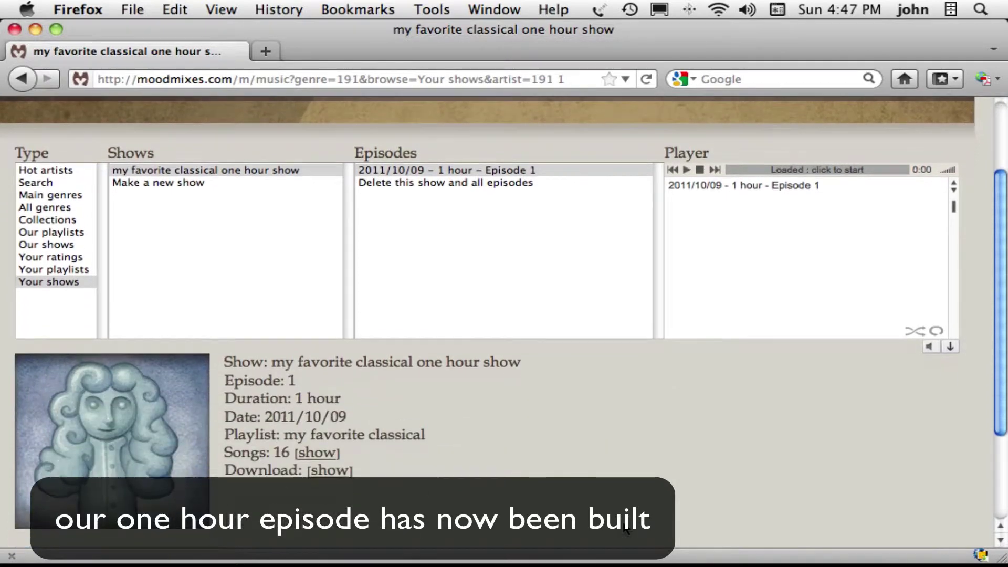
{"action": "left_click", "coordinate": [324, 453]}
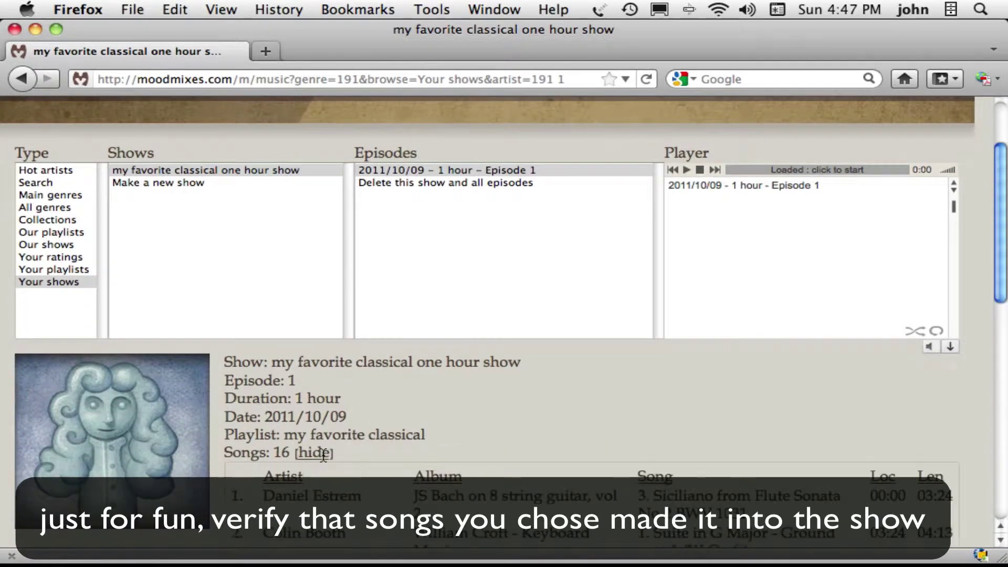
{"action": "scroll", "coordinate": [548, 440], "scroll_direction": "down", "scroll_amount": 5}
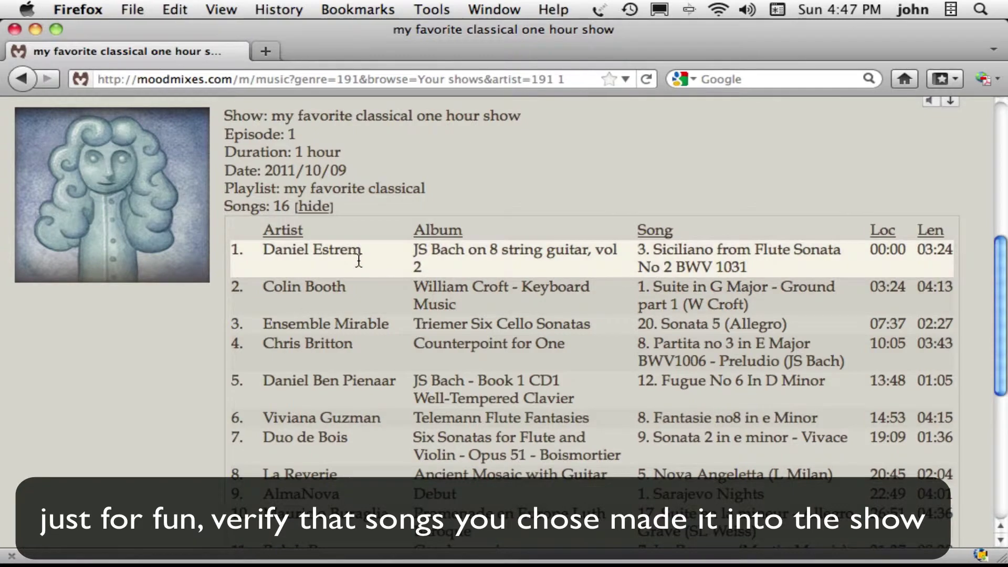
{"action": "scroll", "coordinate": [357, 259], "scroll_direction": "up", "scroll_amount": 5}
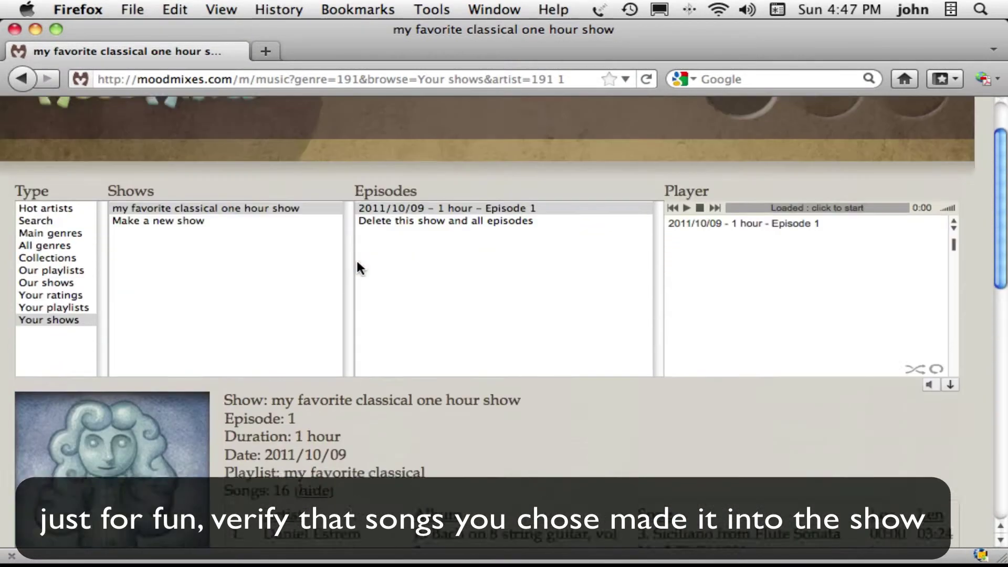
{"action": "scroll", "coordinate": [357, 267], "scroll_direction": "up", "scroll_amount": 1}
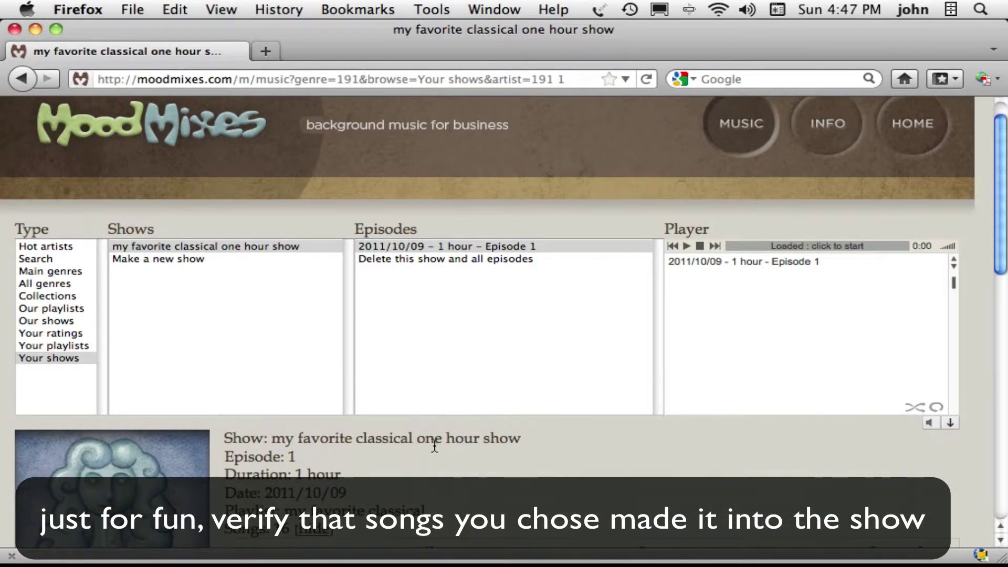
{"action": "scroll", "coordinate": [434, 445], "scroll_direction": "down", "scroll_amount": 1}
{"action": "left_click", "coordinate": [317, 467]}
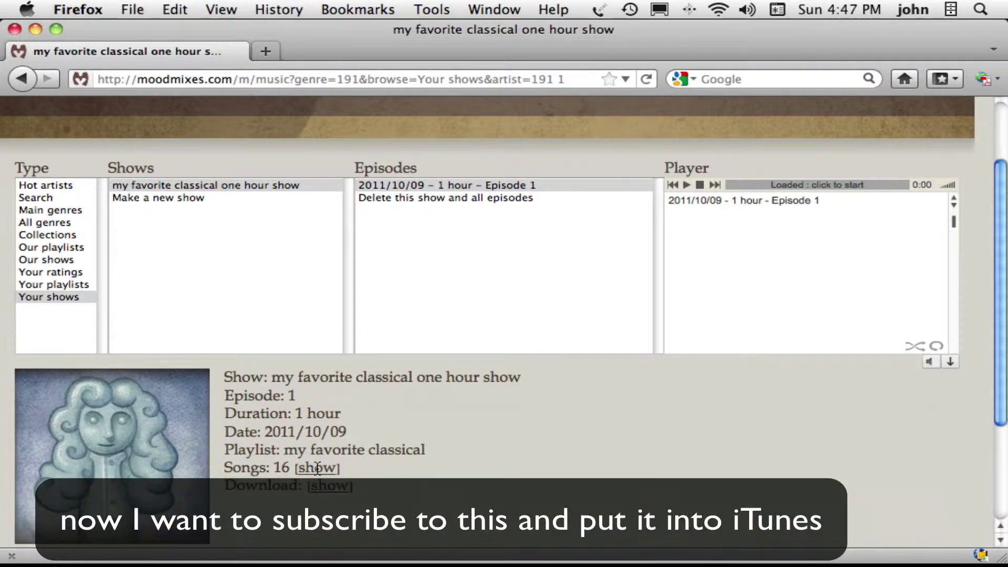
Show the episode's download and subscription details and copy the show's podcast URL.
{"action": "scroll", "coordinate": [532, 438], "scroll_direction": "down", "scroll_amount": 3}
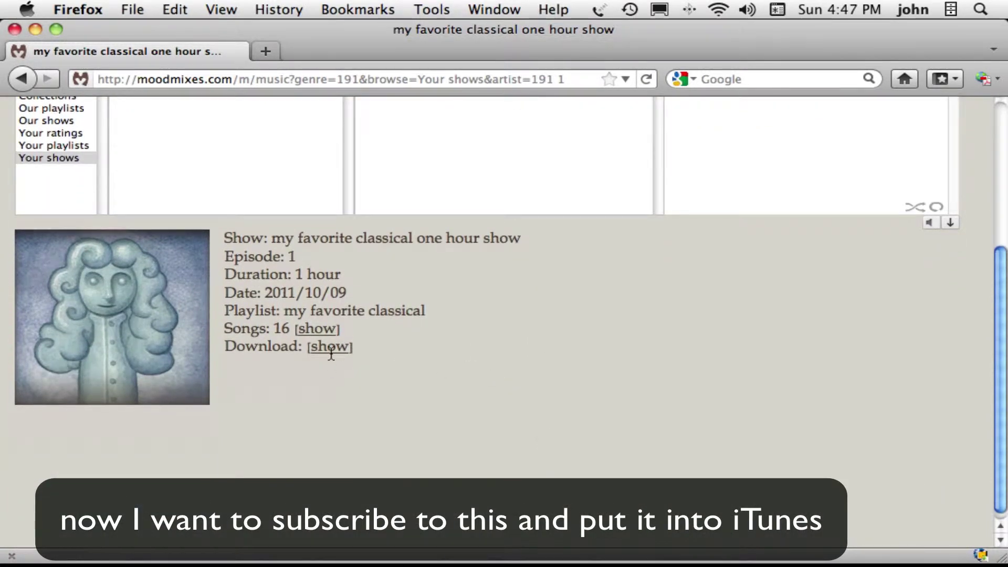
{"action": "left_click", "coordinate": [330, 346]}
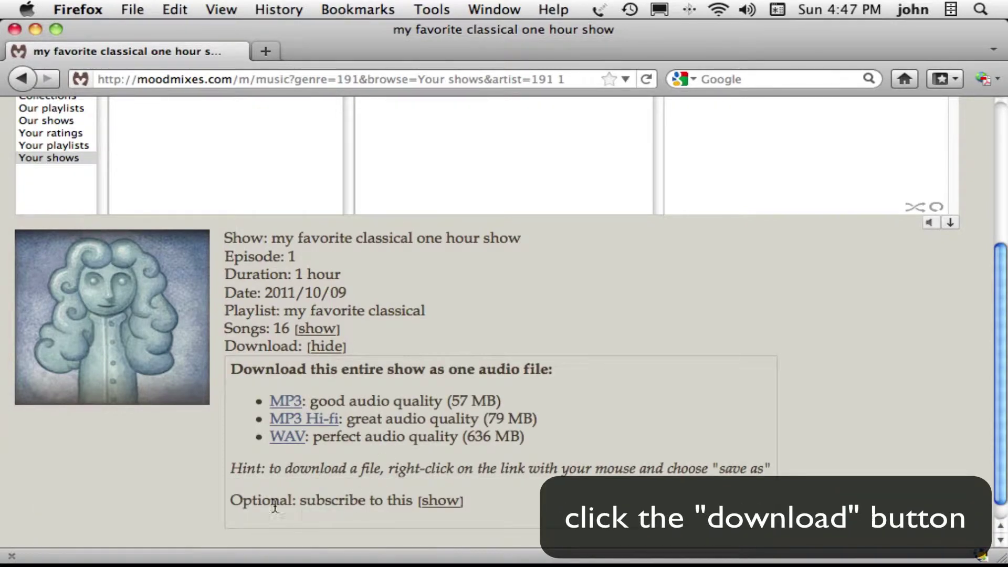
{"action": "left_click", "coordinate": [451, 502]}
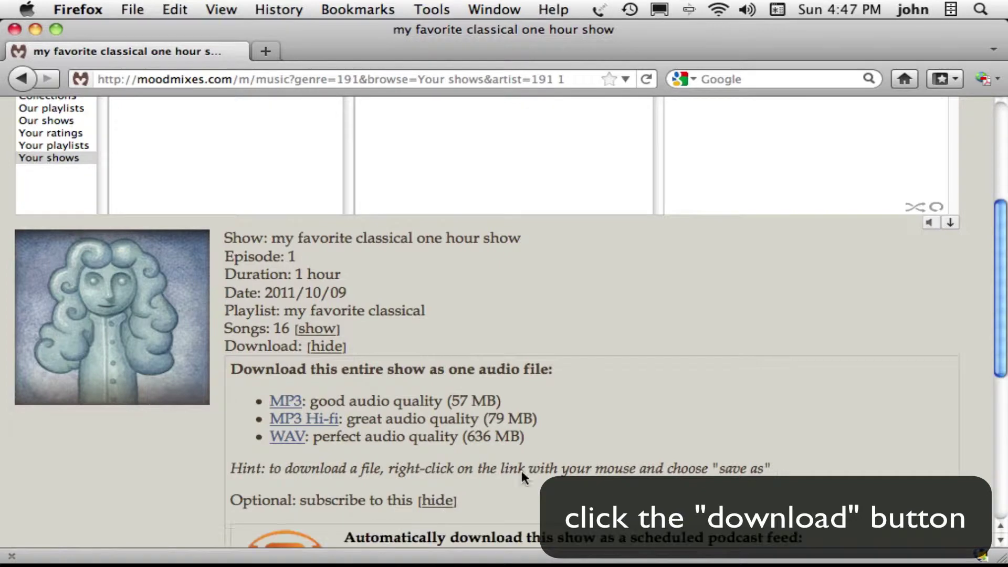
{"action": "scroll", "coordinate": [564, 445], "scroll_direction": "down", "scroll_amount": 5}
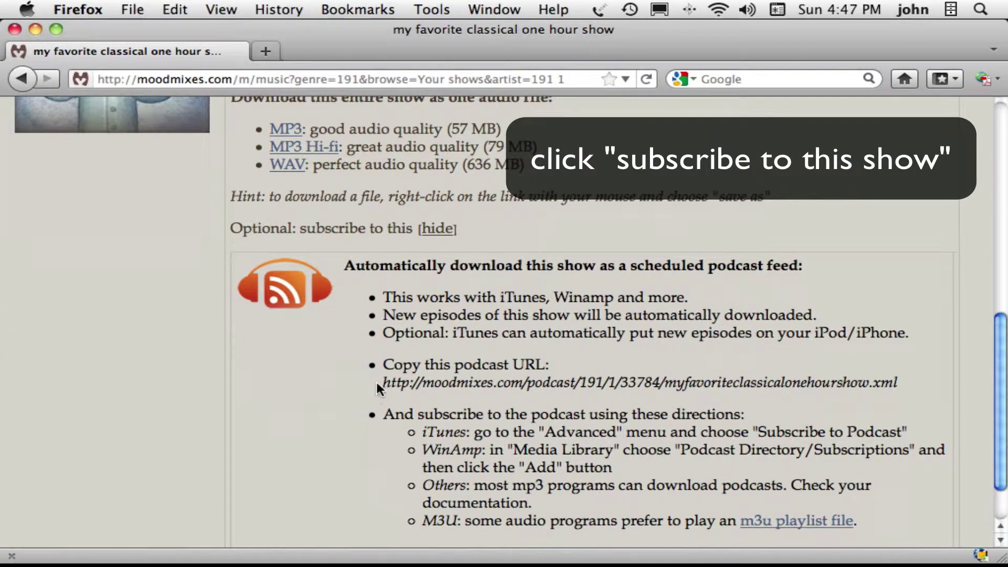
{"action": "left_click_drag", "start_coordinate": [382, 382], "coordinate": [900, 376]}
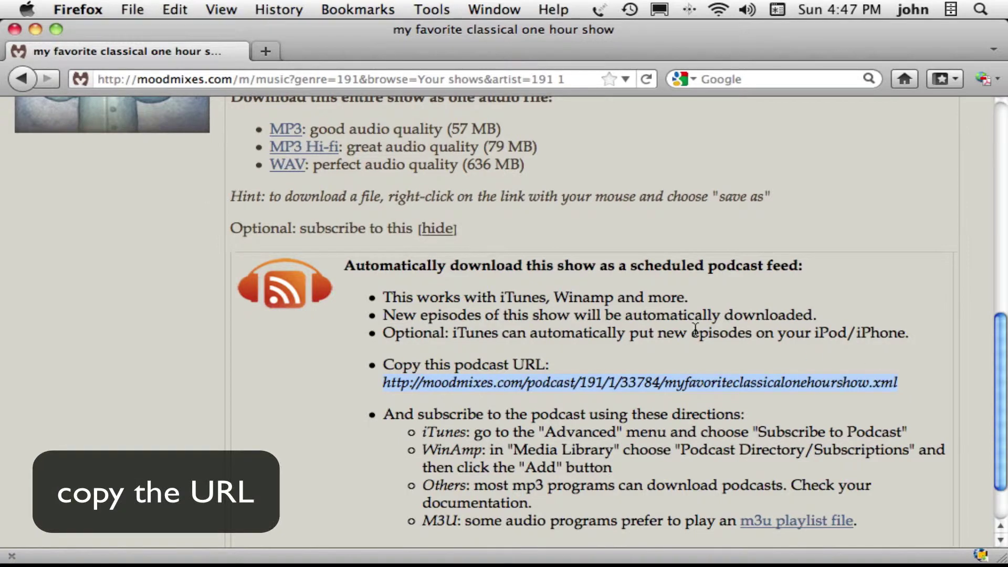
{"action": "key", "text": "super+c"}
Switch to iTunes, subscribe to the podcast with the copied URL and expand its episode list.
{"action": "mouse_move", "coordinate": [526, 557]}
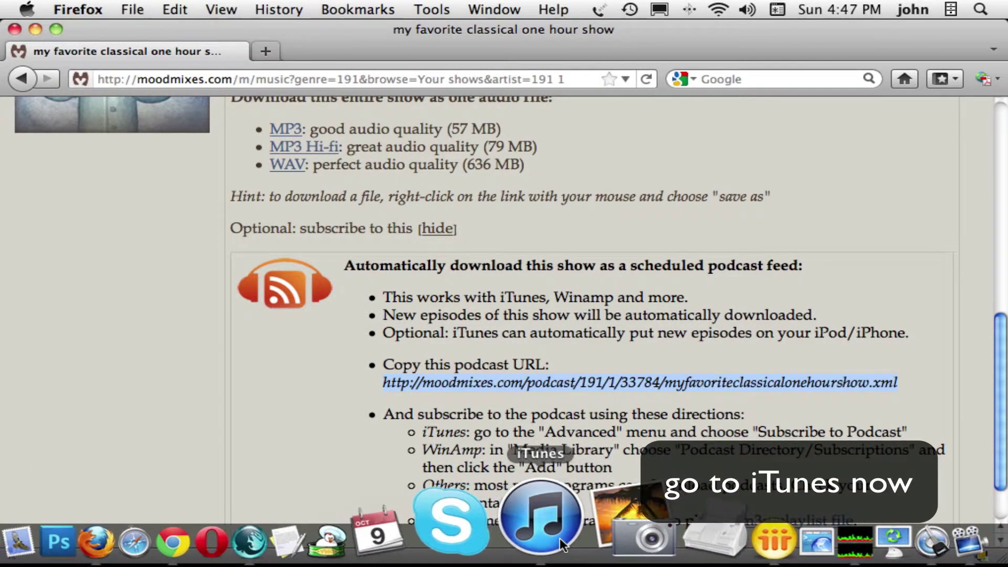
{"action": "left_click", "coordinate": [560, 541]}
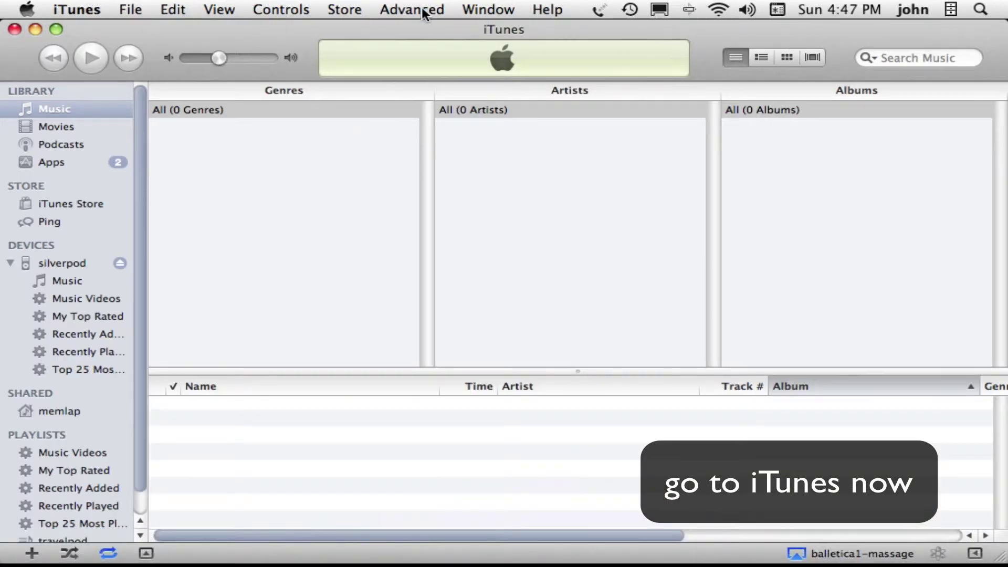
{"action": "left_click", "coordinate": [421, 8]}
{"action": "left_click", "coordinate": [428, 46]}
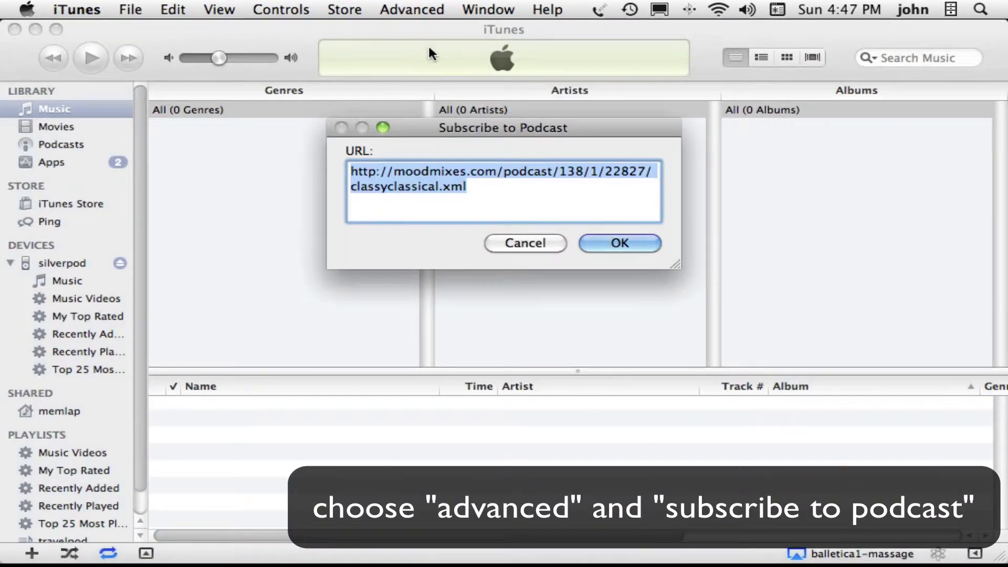
{"action": "key", "text": "super+v"}
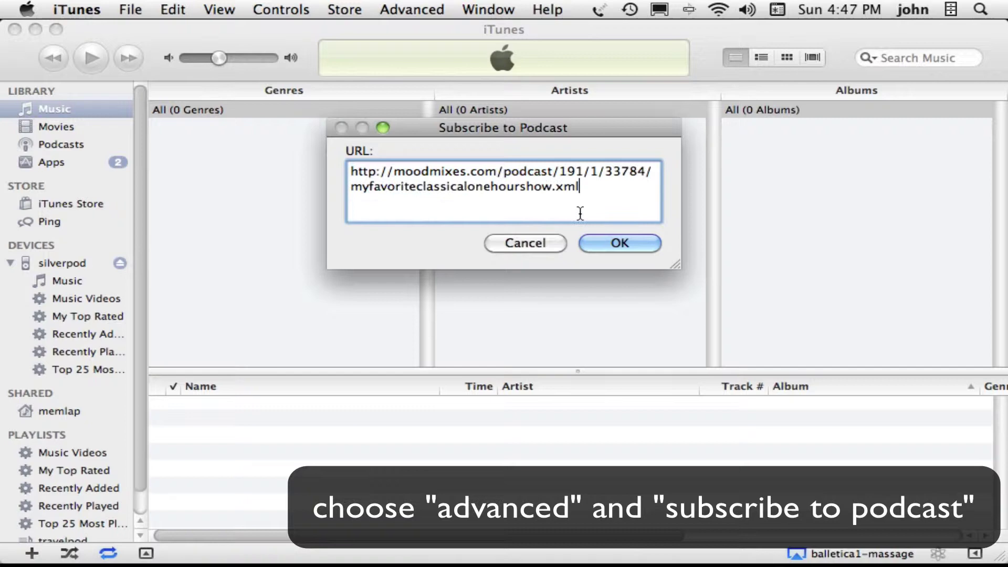
{"action": "left_click", "coordinate": [632, 241]}
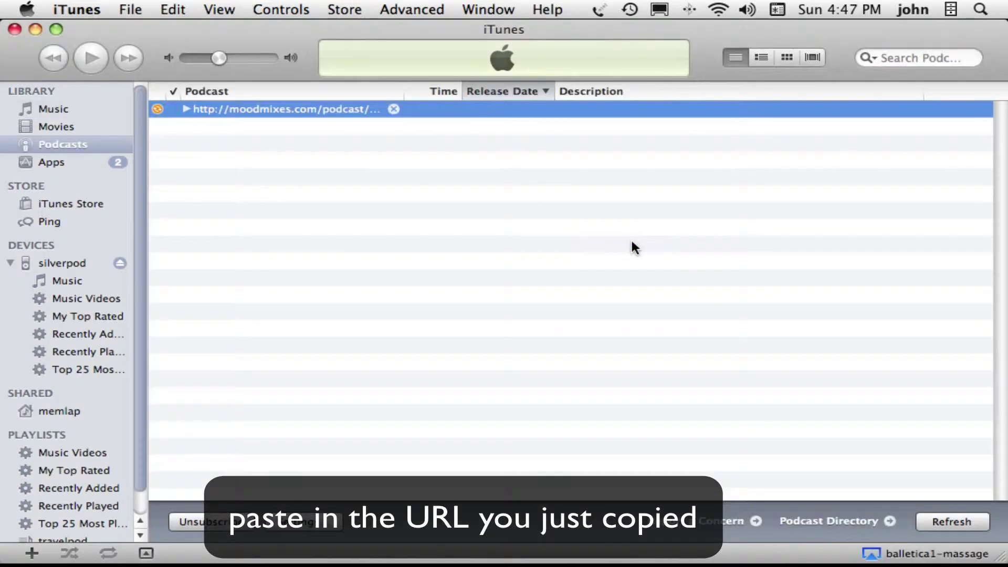
{"action": "left_click", "coordinate": [187, 109]}
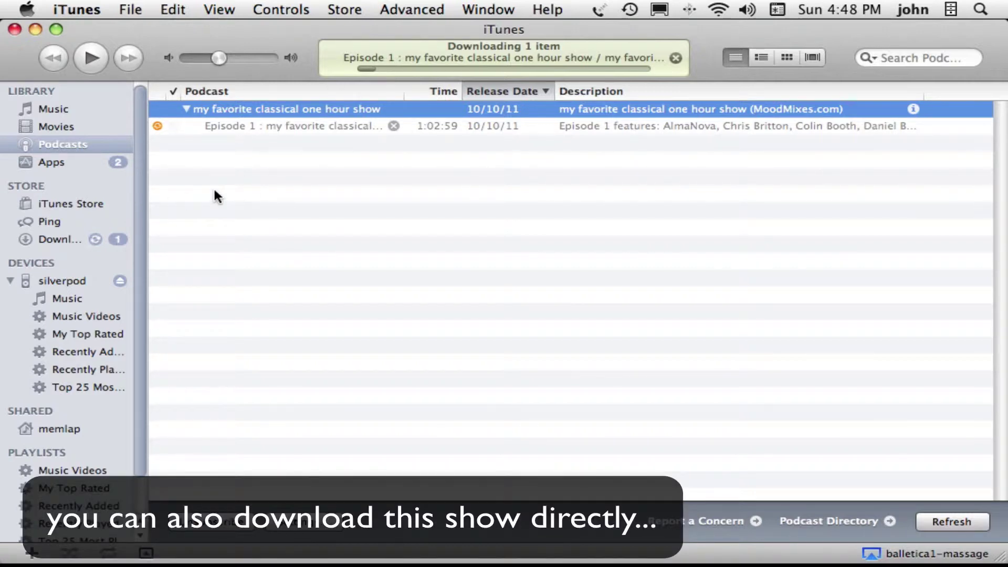
Switch to Firefox, hide the subscription details and save the show's MP3 to the Desktop as faveclassical_show_191_1.mp3.
{"action": "key", "text": "super+Tab"}
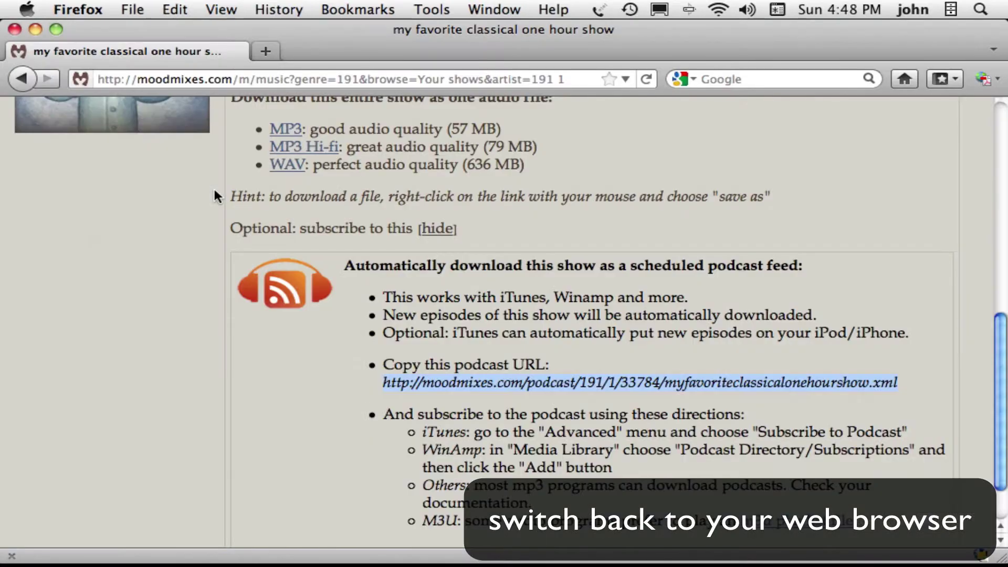
{"action": "left_click", "coordinate": [444, 231]}
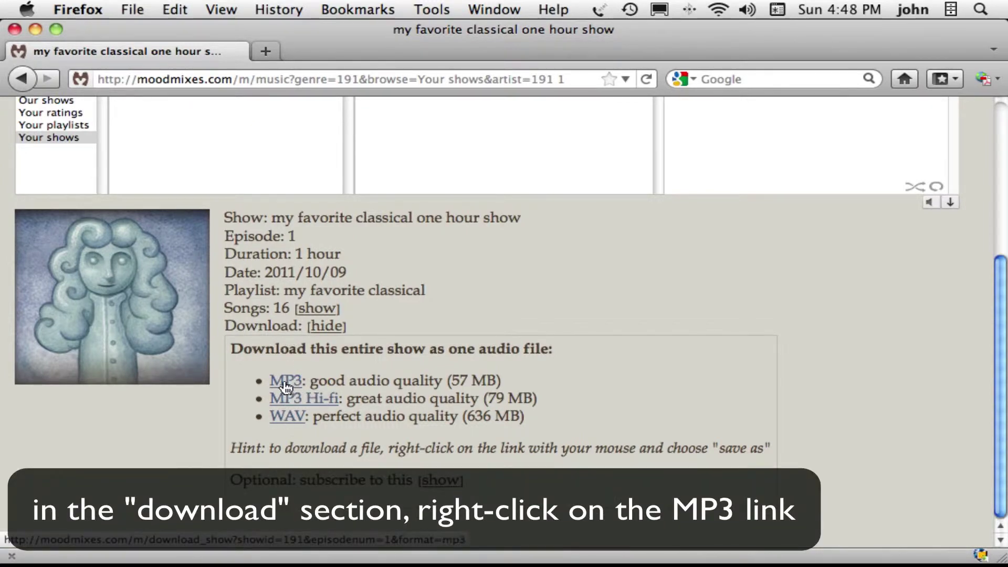
{"action": "right_click", "coordinate": [288, 386]}
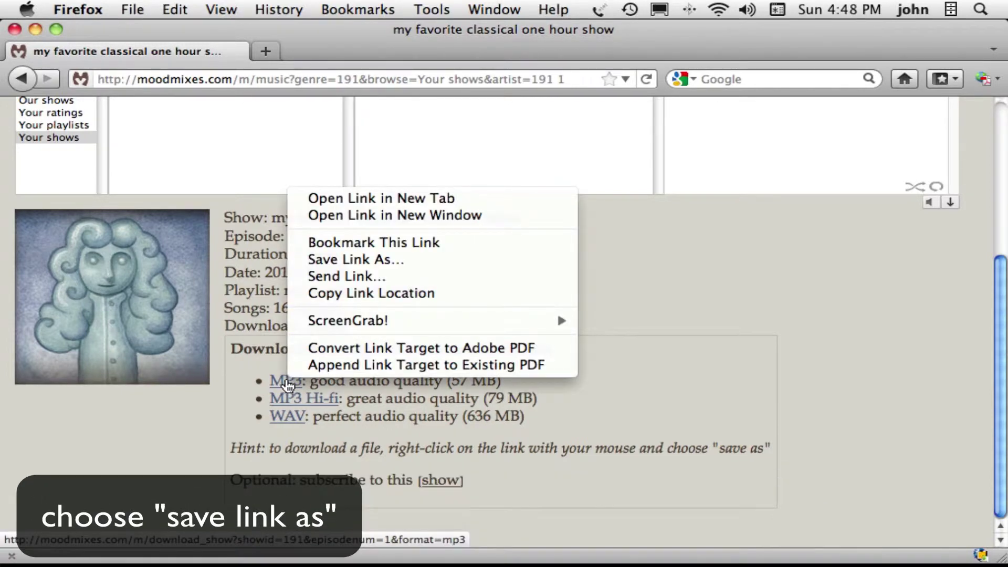
{"action": "left_click", "coordinate": [453, 261]}
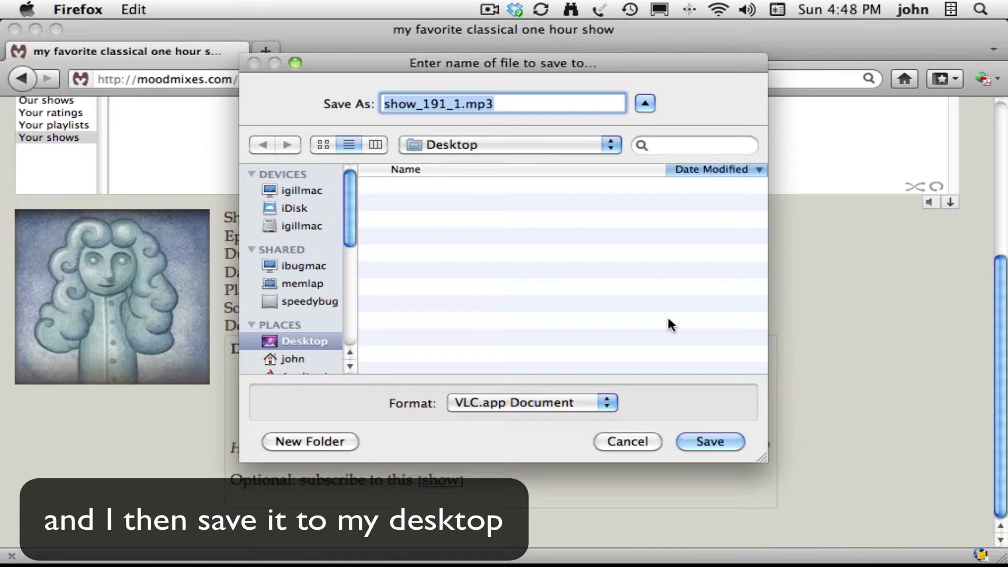
{"action": "key", "text": "Left"}
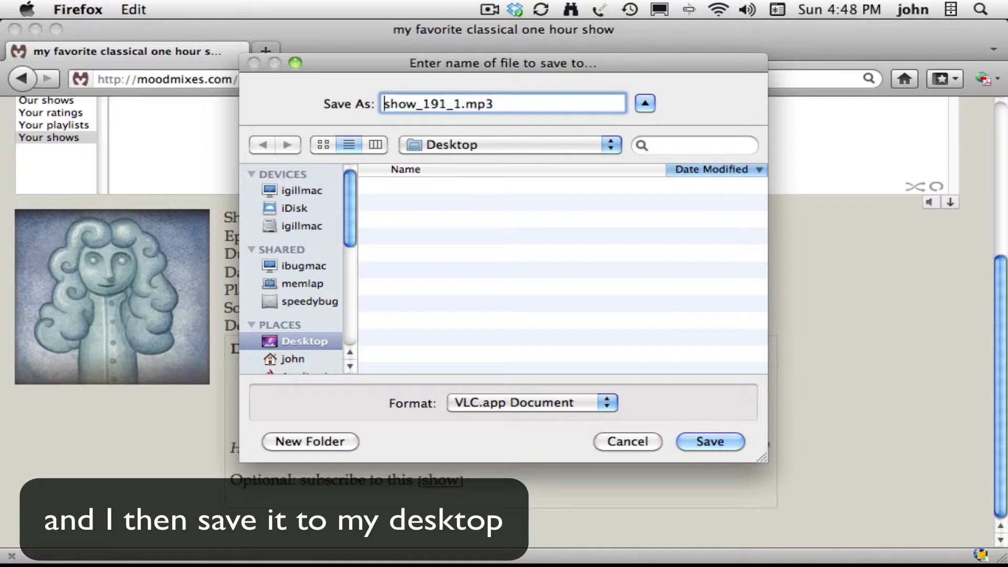
{"action": "type", "text": "fave"}
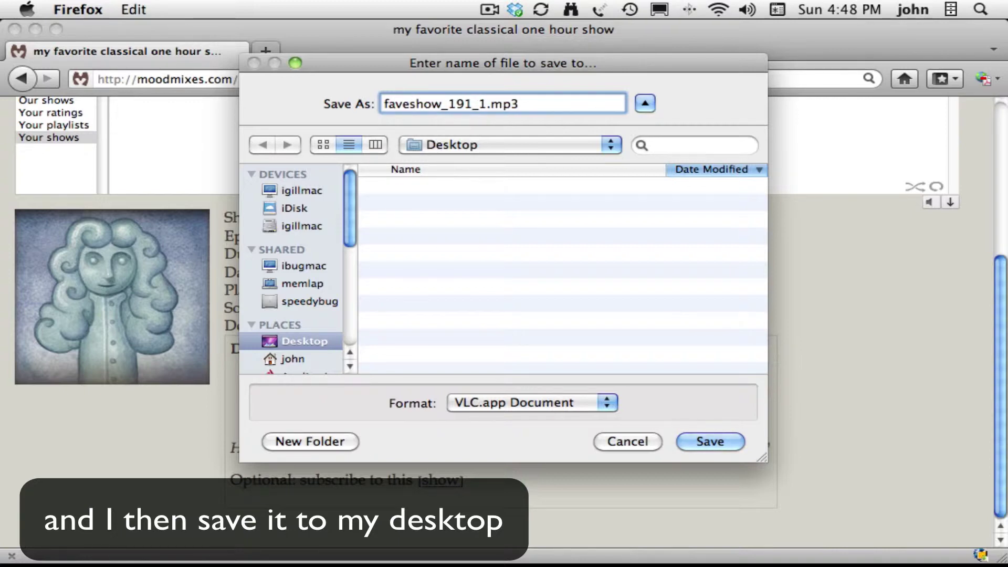
{"action": "type", "text": "classical_"}
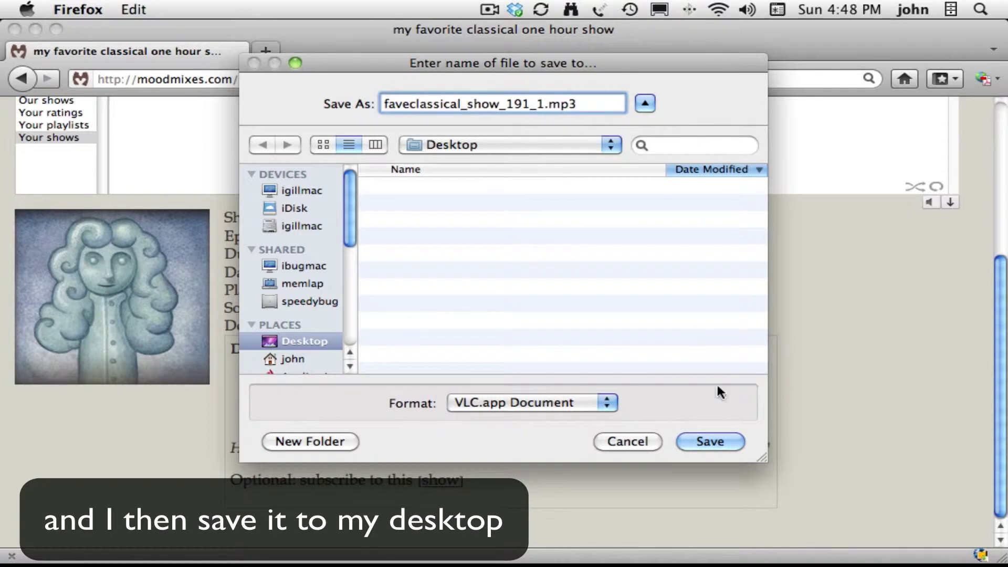
{"action": "left_click", "coordinate": [726, 445]}
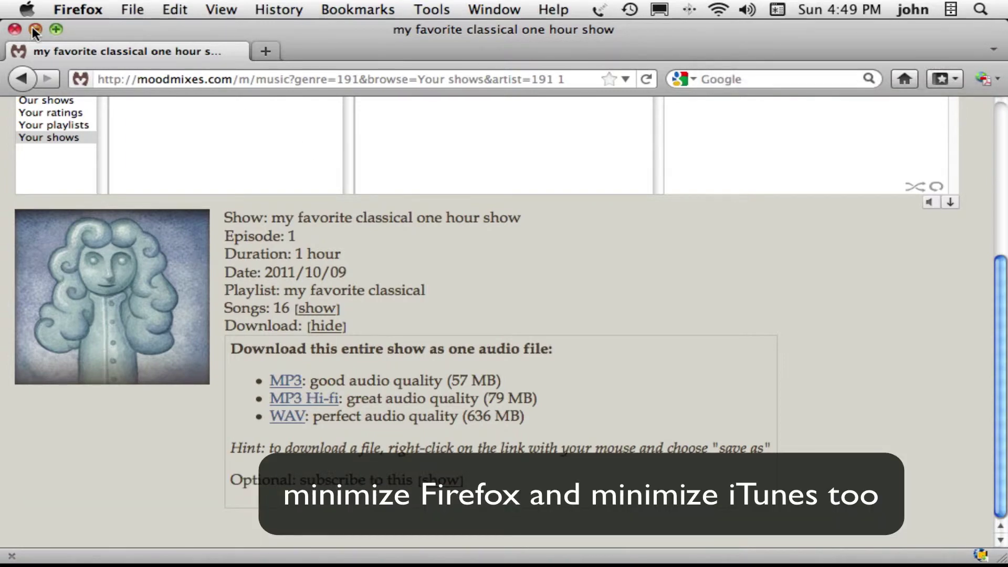
Minimize the Firefox and iTunes windows and add faveclassical_show_191_1.mp3 from the desktop to iTunes.
{"action": "left_click", "coordinate": [34, 29]}
{"action": "left_click", "coordinate": [220, 150]}
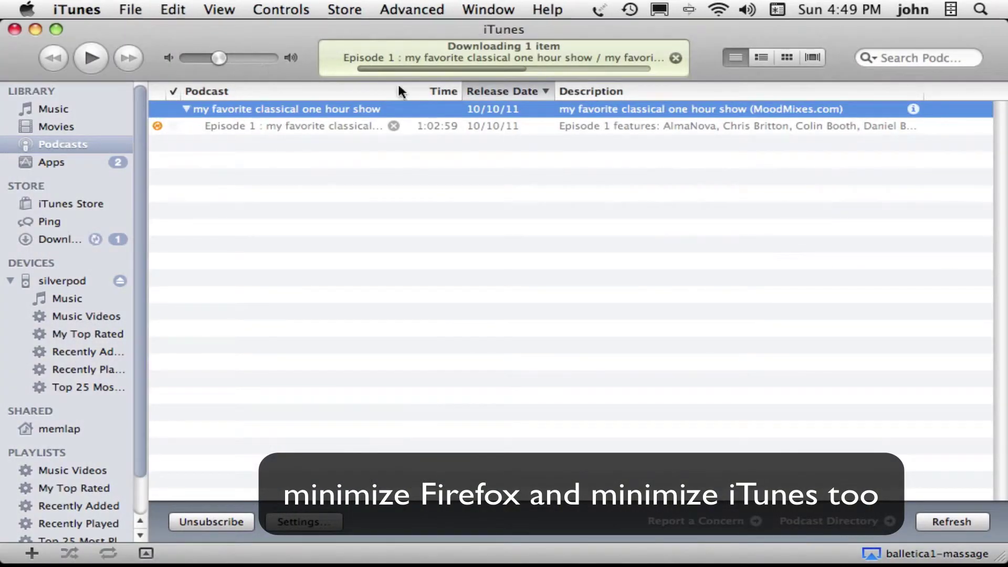
{"action": "left_click", "coordinate": [34, 29]}
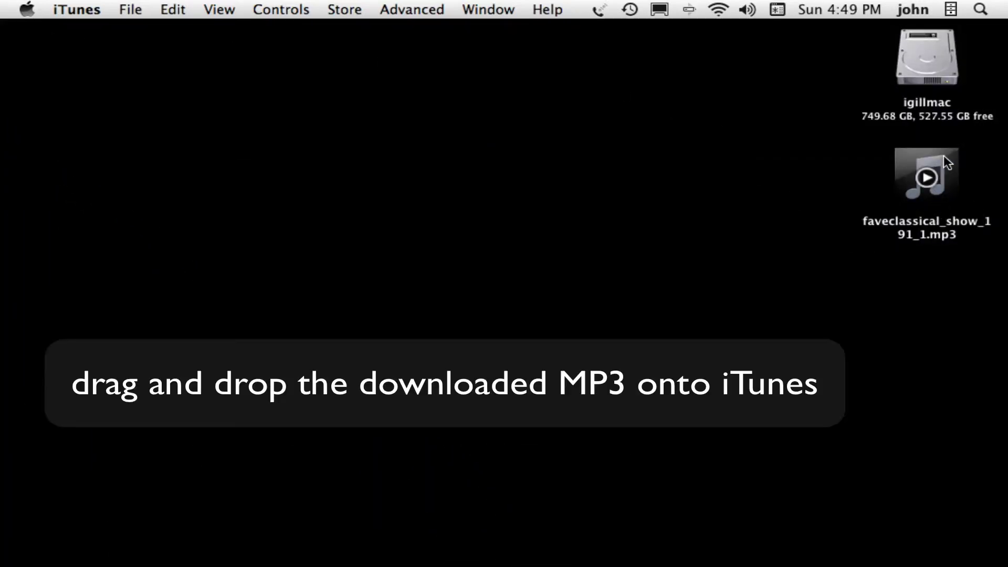
{"action": "left_click", "coordinate": [944, 154]}
{"action": "left_click_drag", "start_coordinate": [943, 155], "coordinate": [554, 536]}
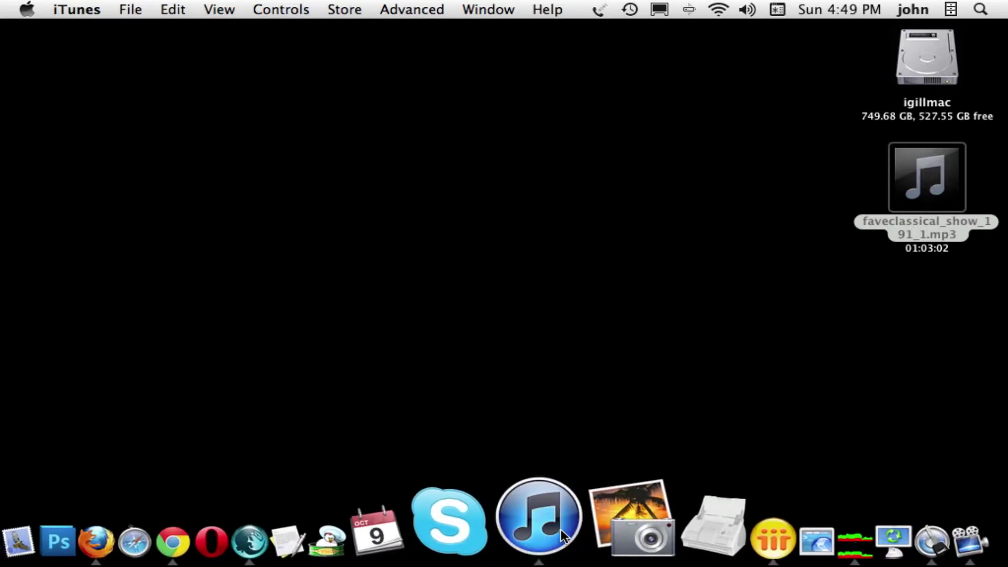
{"action": "left_click", "coordinate": [562, 529]}
Show the iTunes music library, stop playback and widen the Name column to fit the show's full title.
{"action": "left_click", "coordinate": [72, 103]}
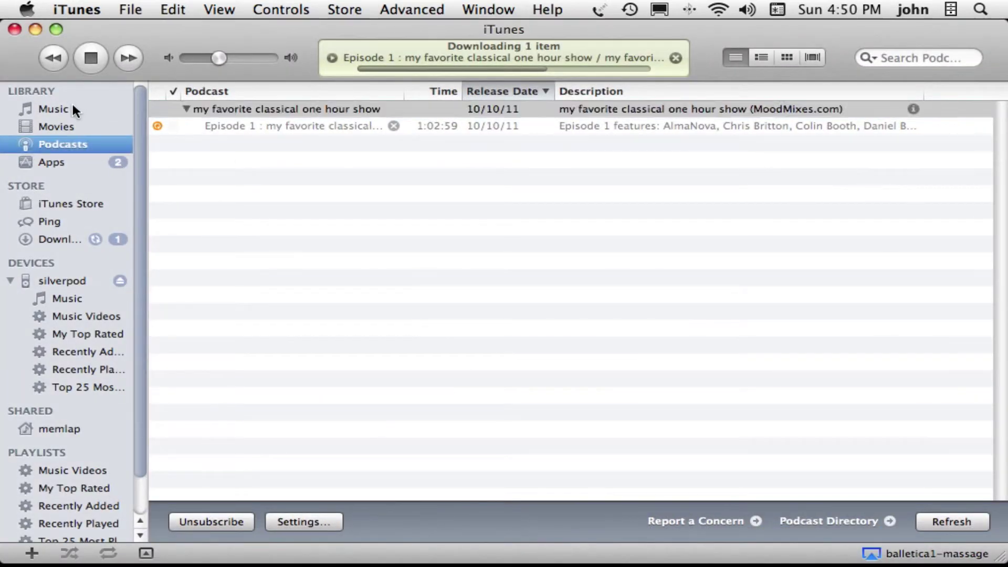
{"action": "left_click", "coordinate": [92, 58]}
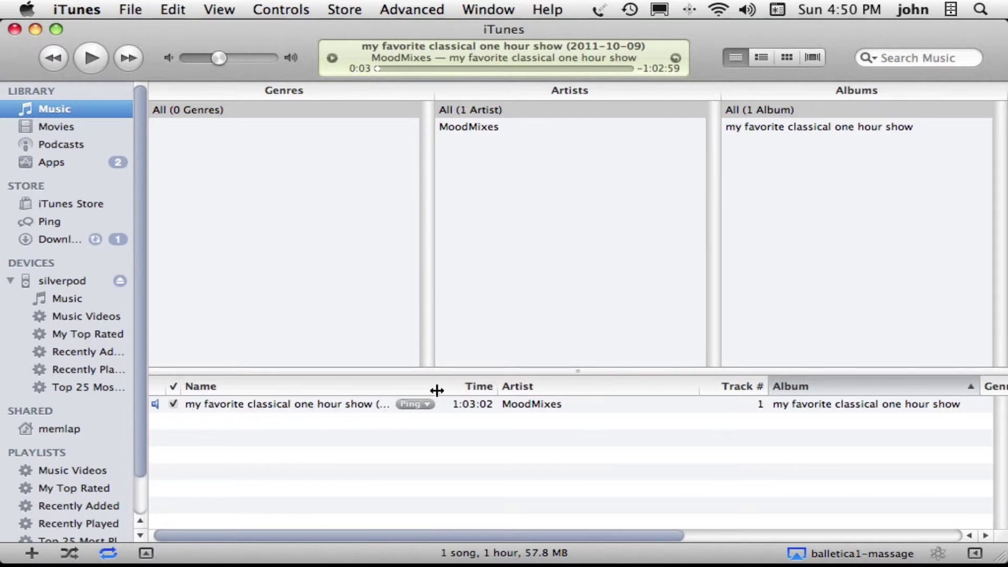
{"action": "left_click_drag", "start_coordinate": [436, 390], "coordinate": [579, 391]}
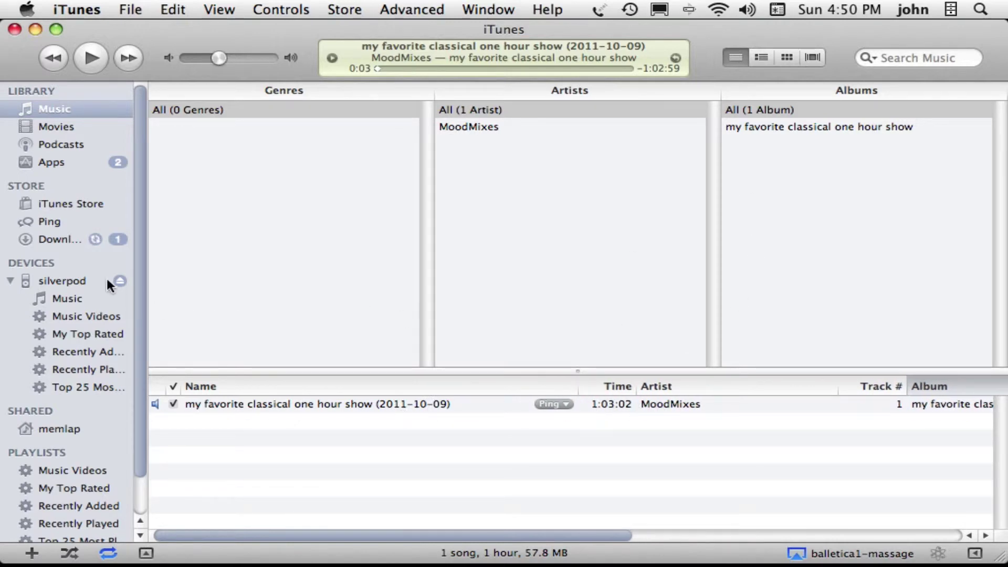
Check the music and podcast sync settings of the silverpod device and return to the podcast library.
{"action": "left_click", "coordinate": [66, 282]}
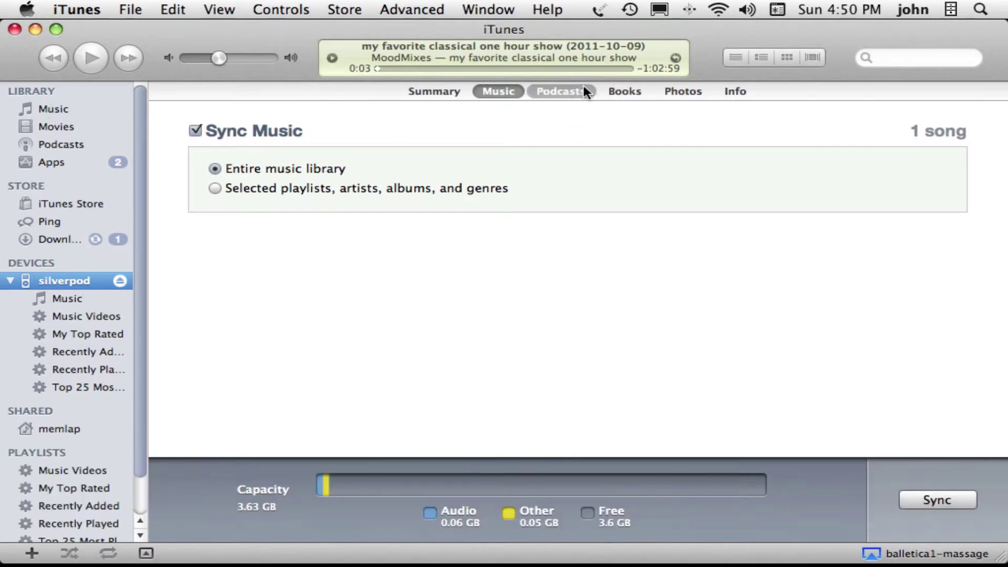
{"action": "left_click", "coordinate": [572, 90]}
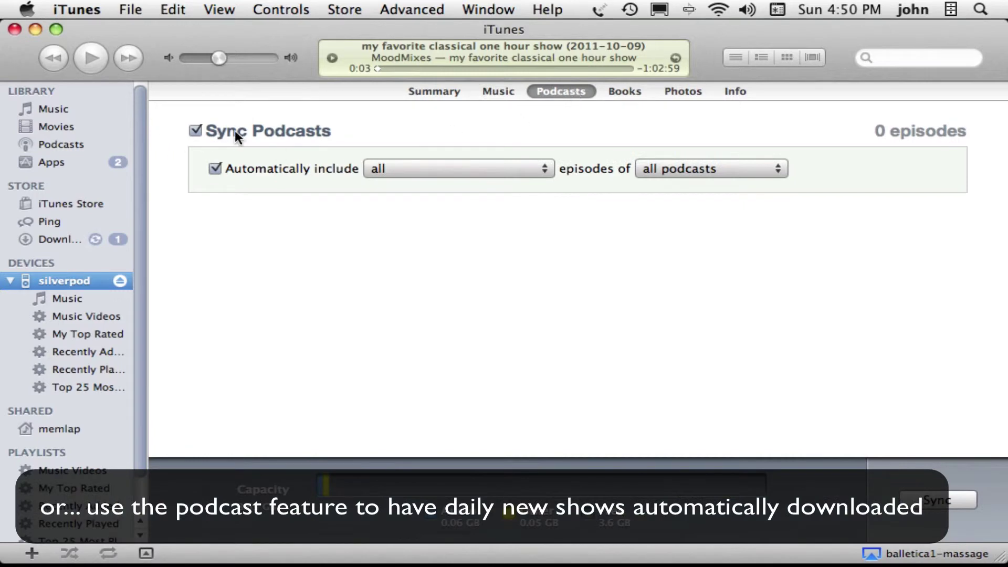
{"action": "left_click", "coordinate": [71, 144]}
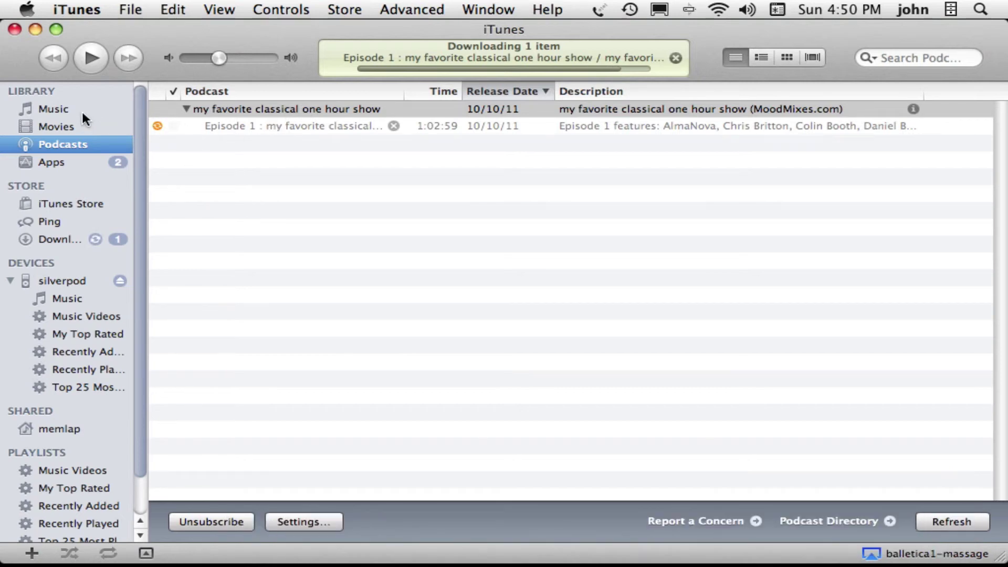
Remove "my favorite classical one hour show (2011-10-09)" from the music library and return to the podcast library.
{"action": "left_click", "coordinate": [79, 108]}
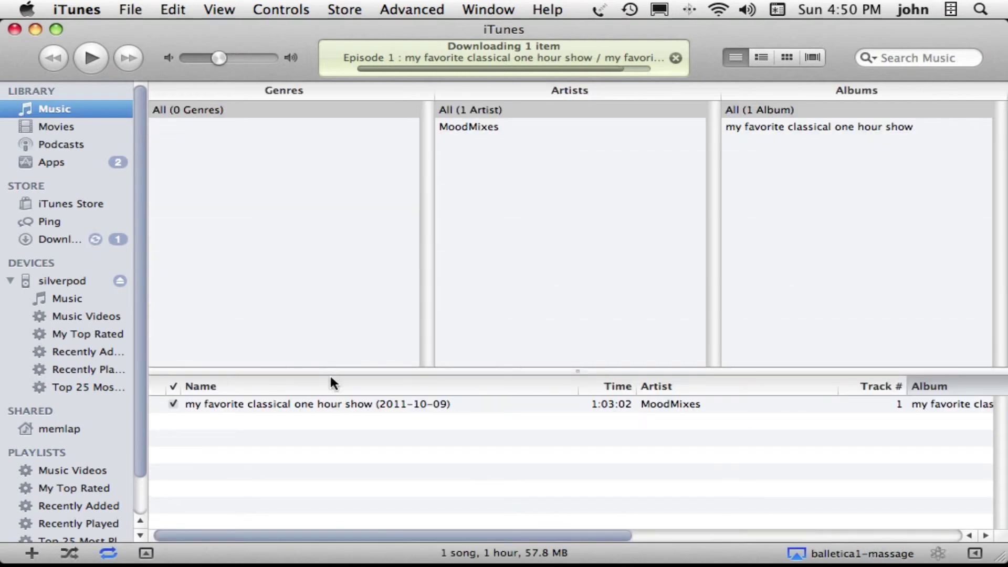
{"action": "left_click", "coordinate": [302, 406]}
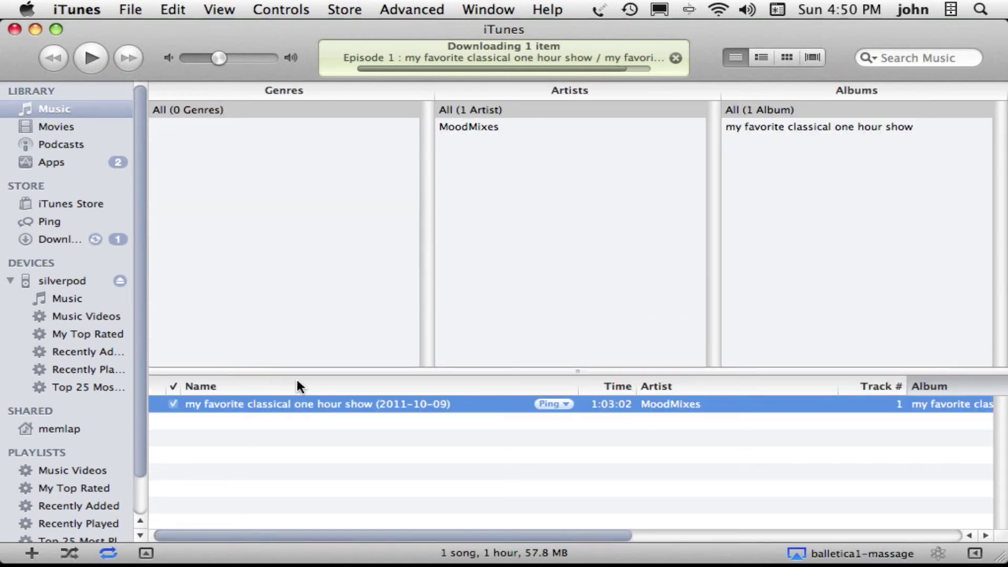
{"action": "key", "text": "Delete"}
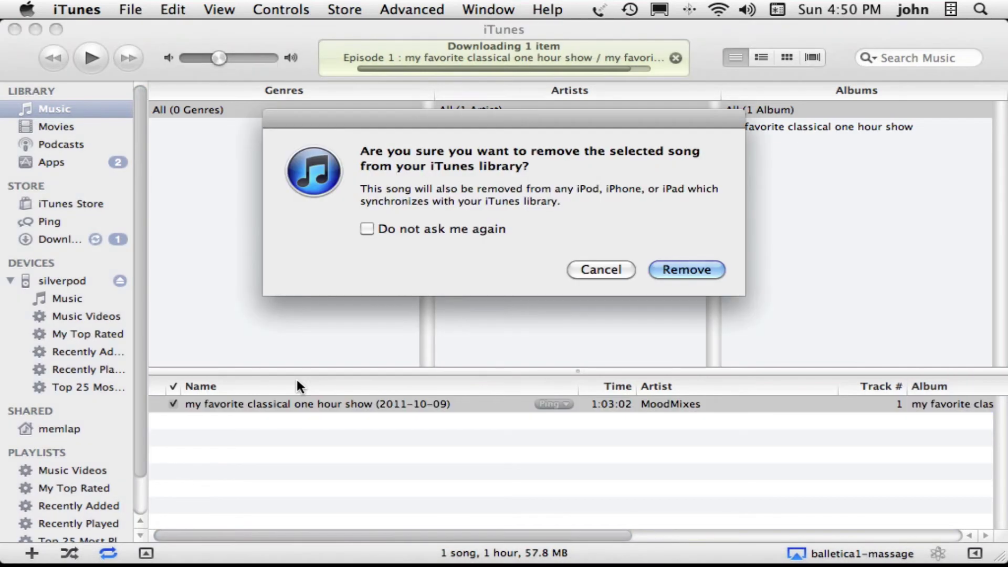
{"action": "left_click", "coordinate": [699, 273]}
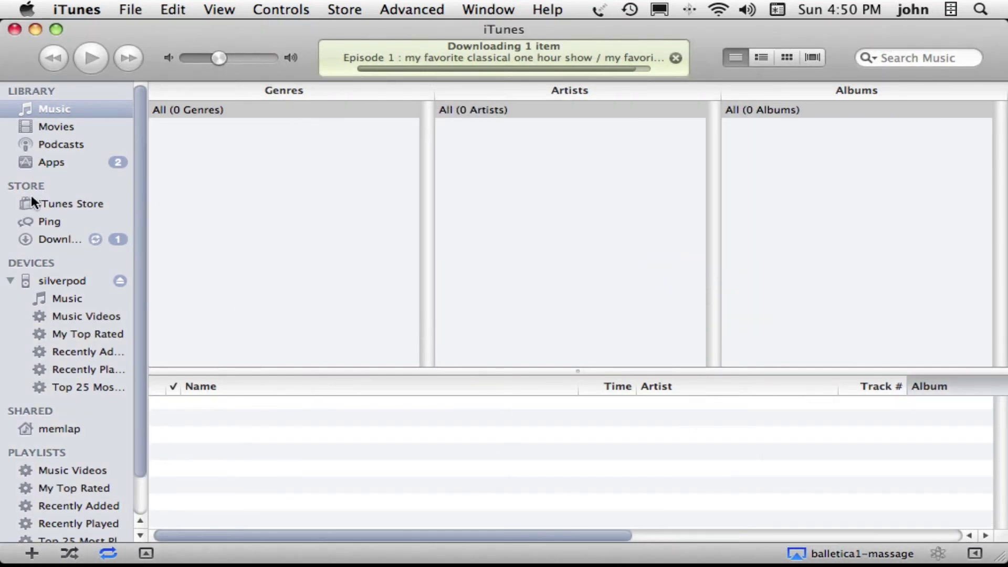
{"action": "left_click", "coordinate": [79, 145]}
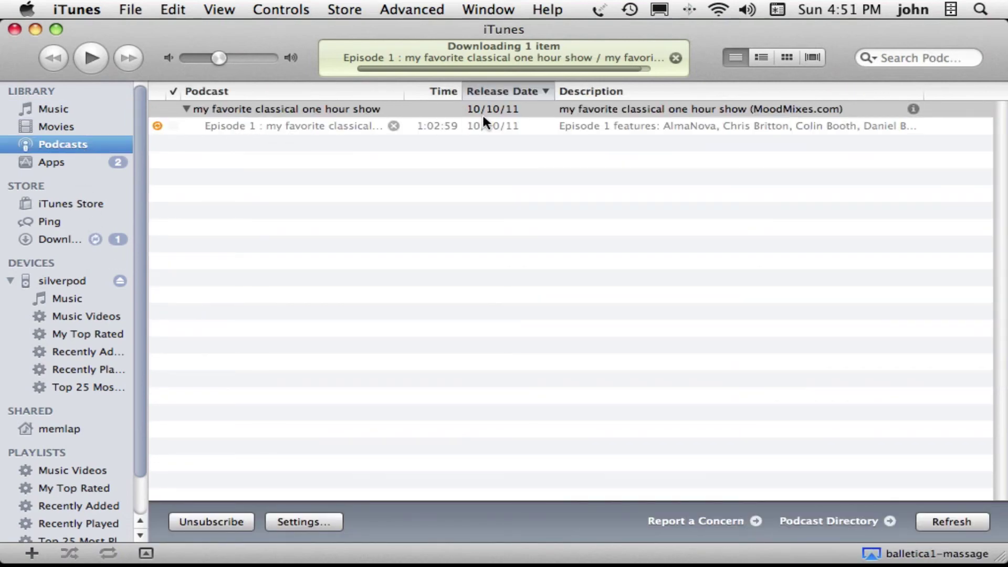